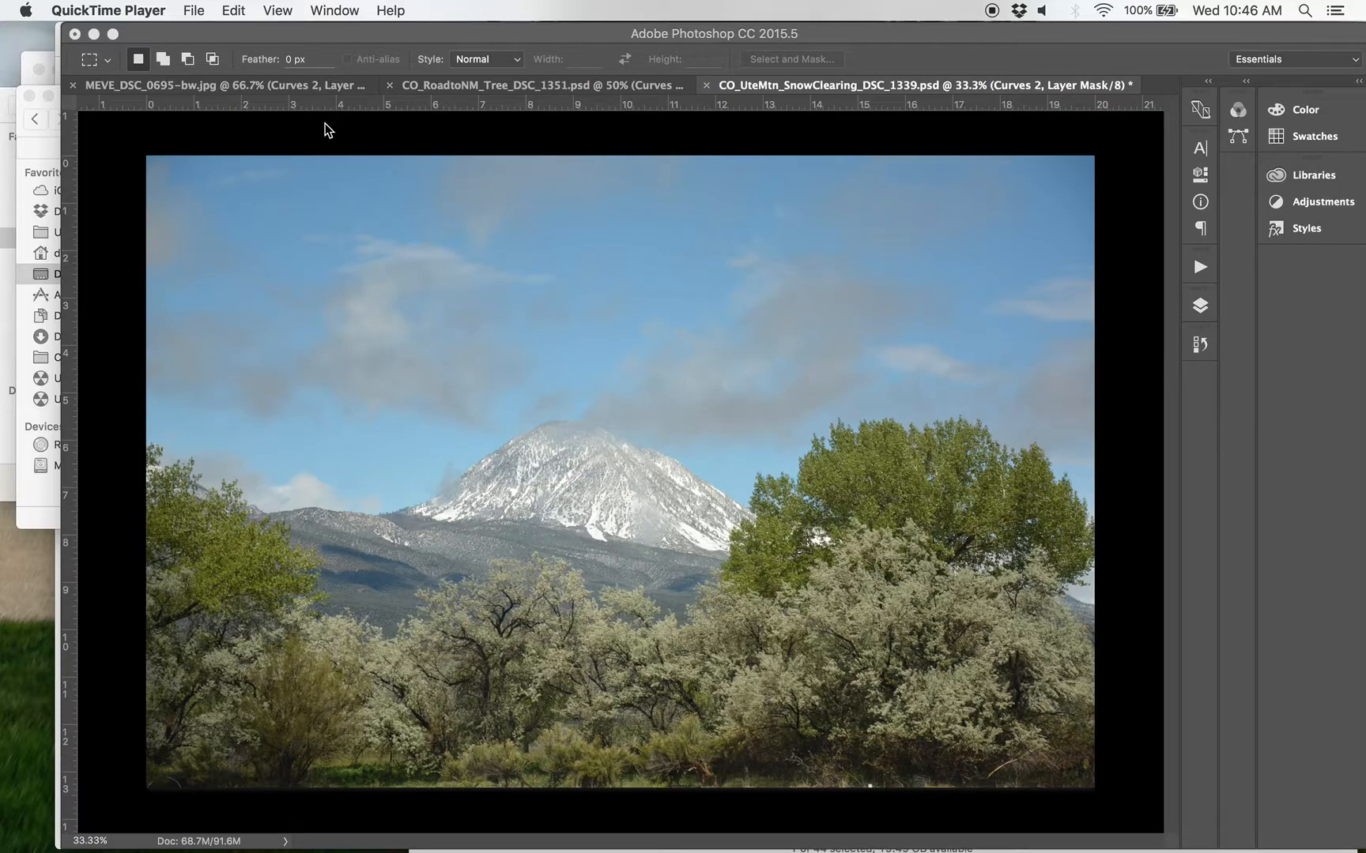
Step: Switch to Photoshop and look over the image adjustments offered for the mountain photo
click(269, 111)
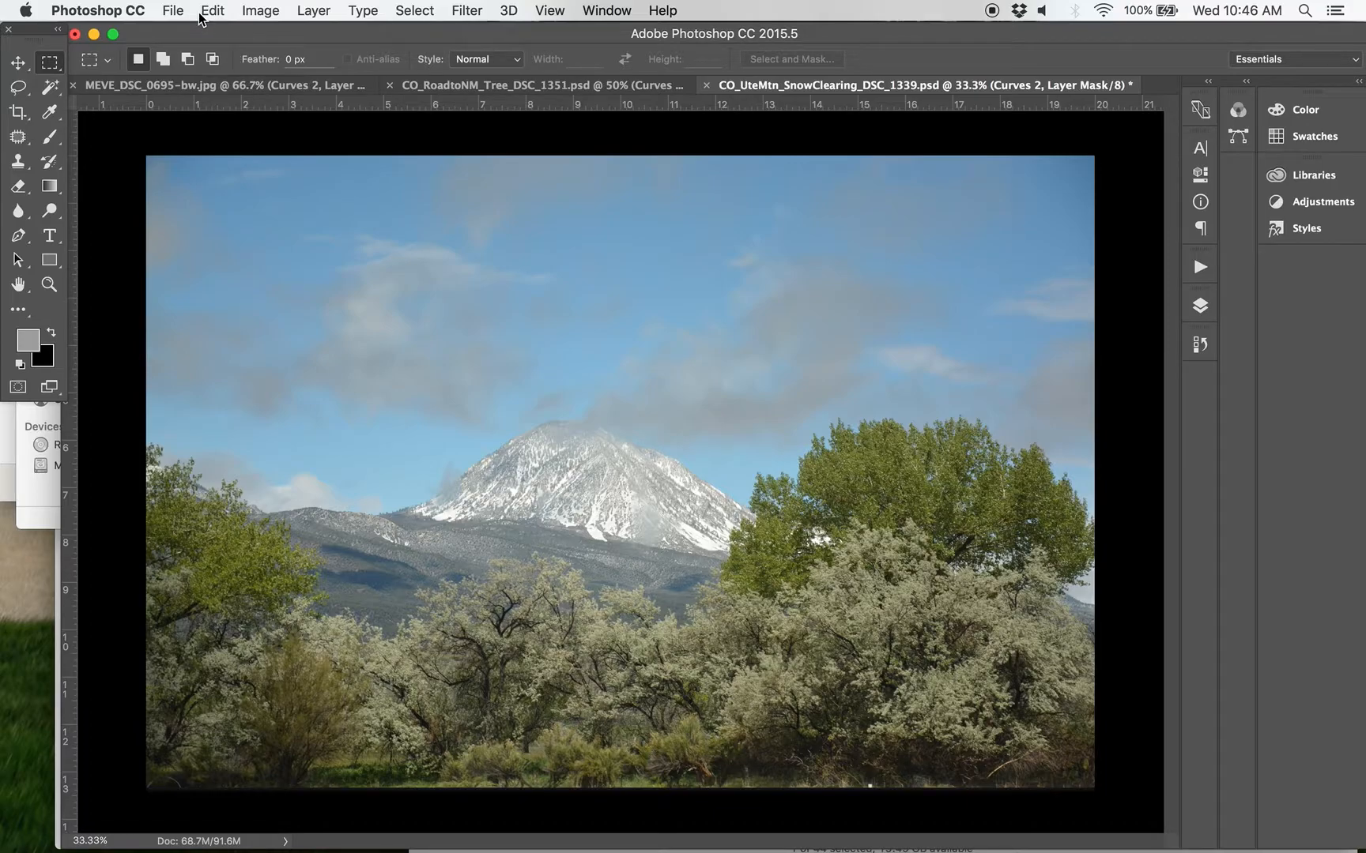
click(248, 9)
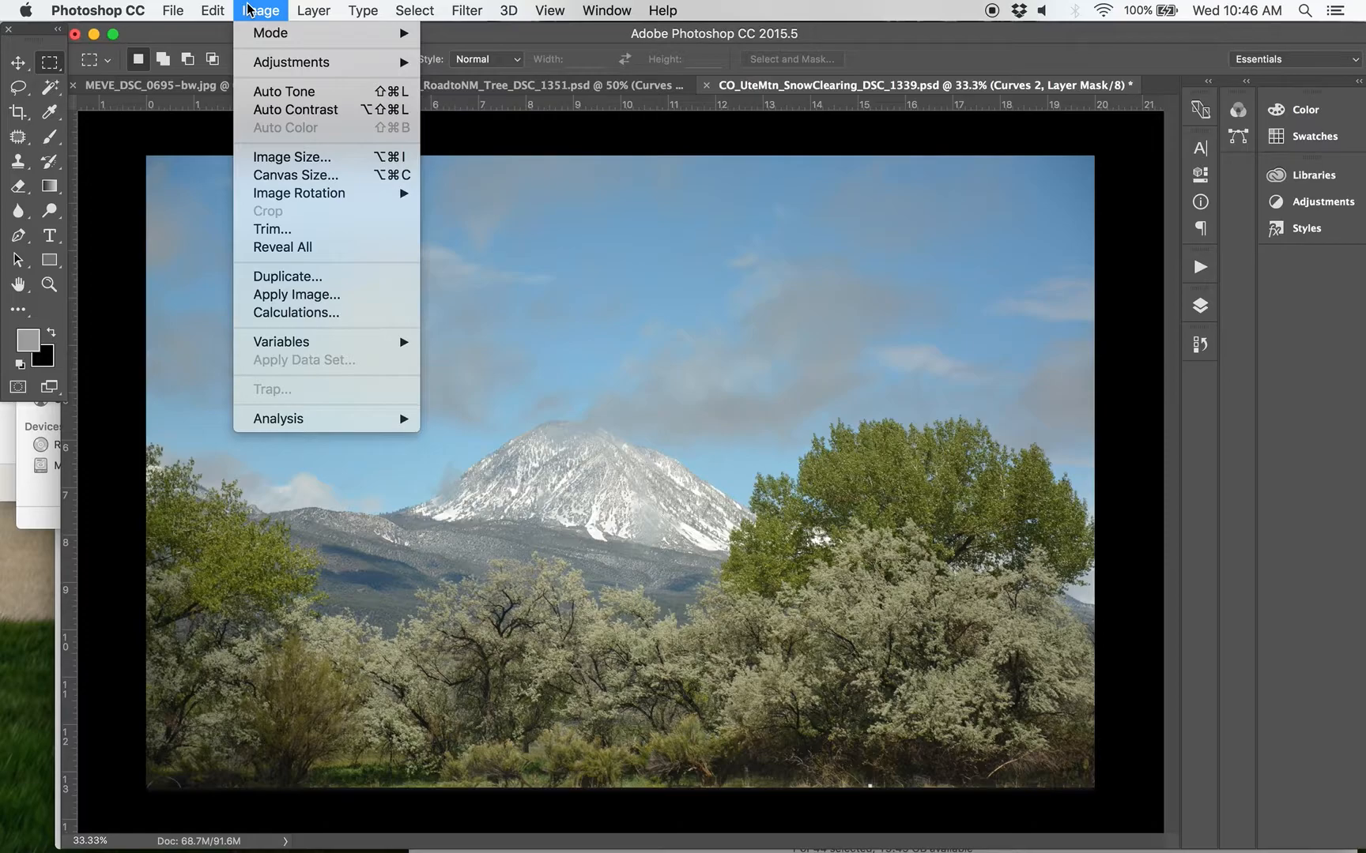
mouse_move(265, 70)
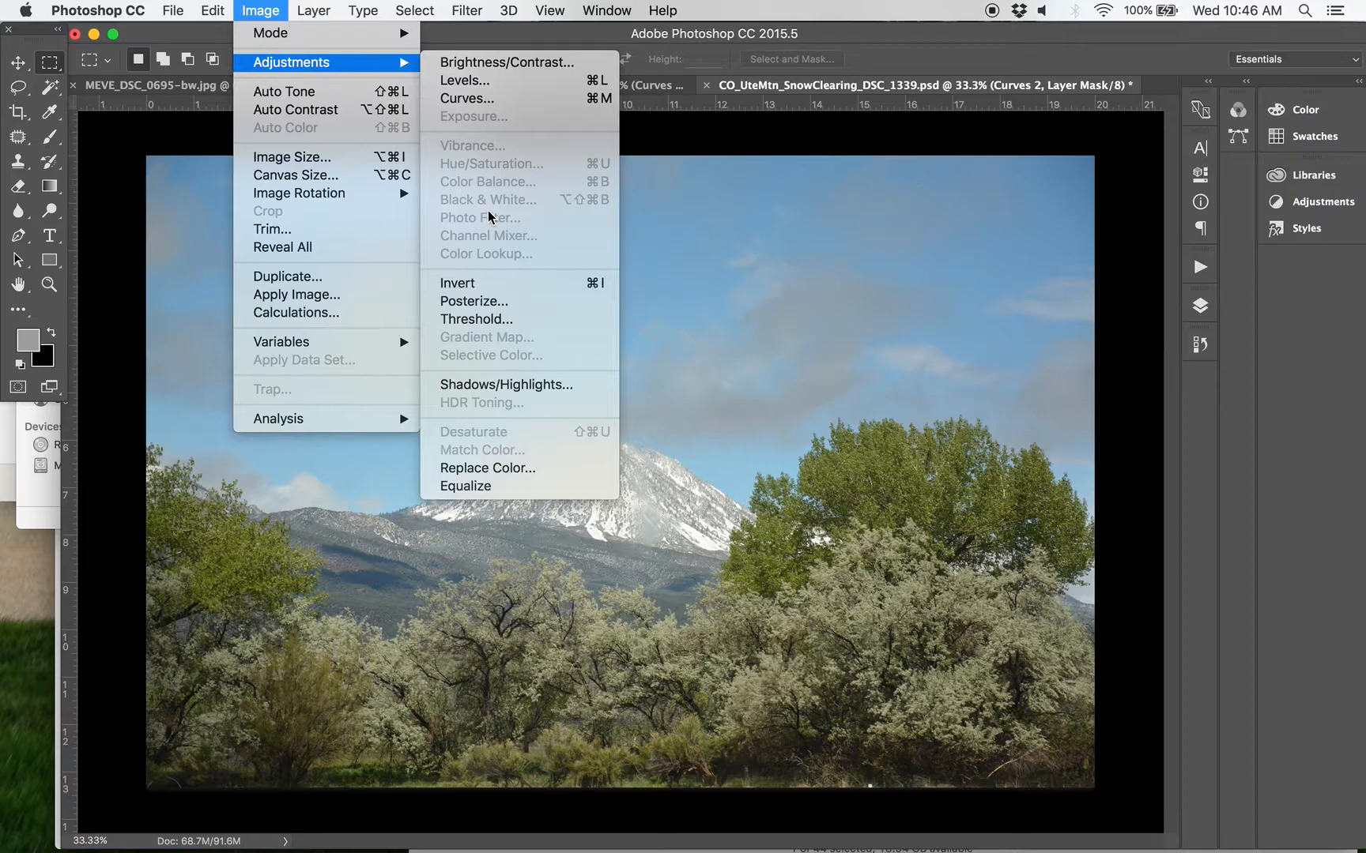
click(673, 148)
Step: Select the Background layer and add a Curves adjustment layer above it with the default name and settings
click(1206, 313)
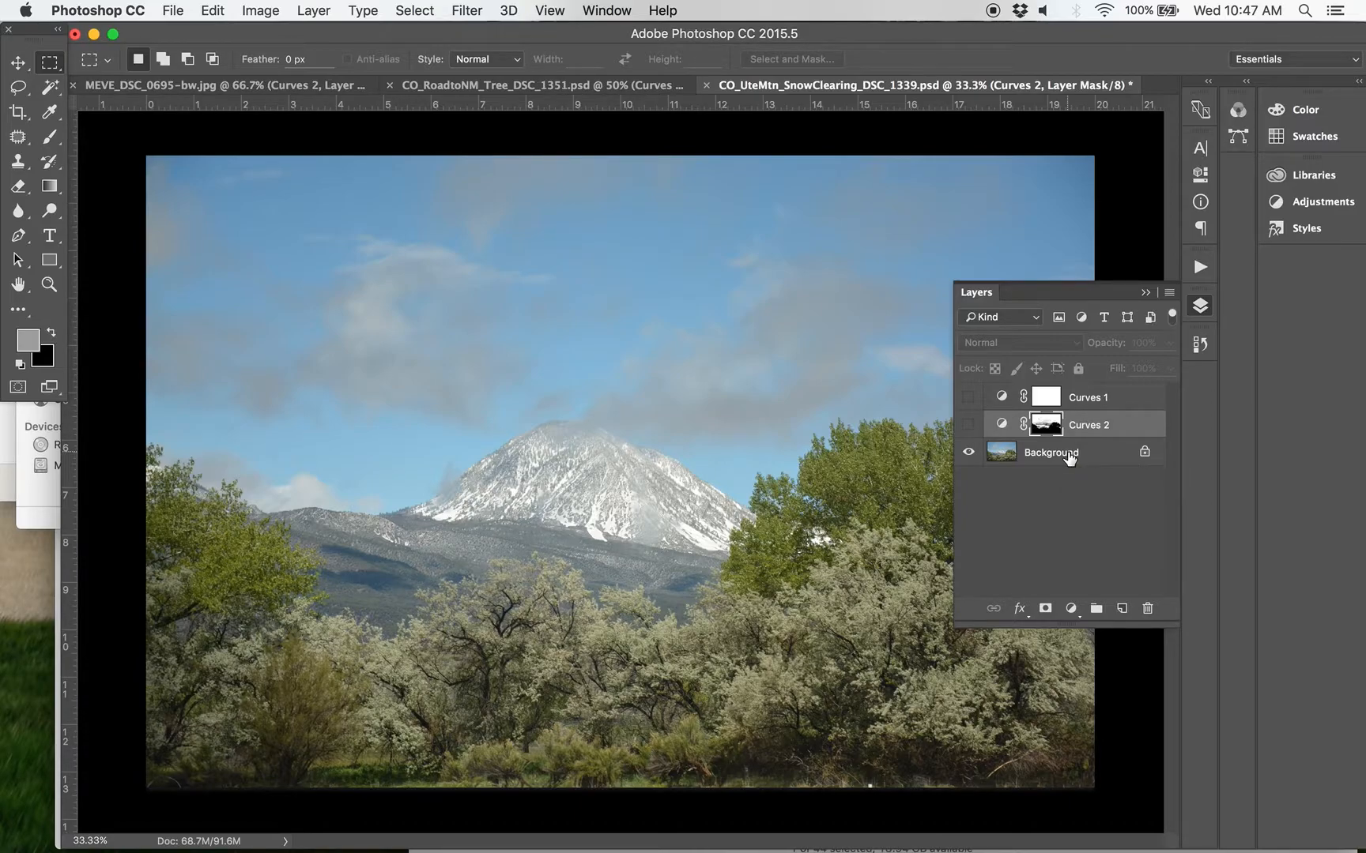
click(1069, 458)
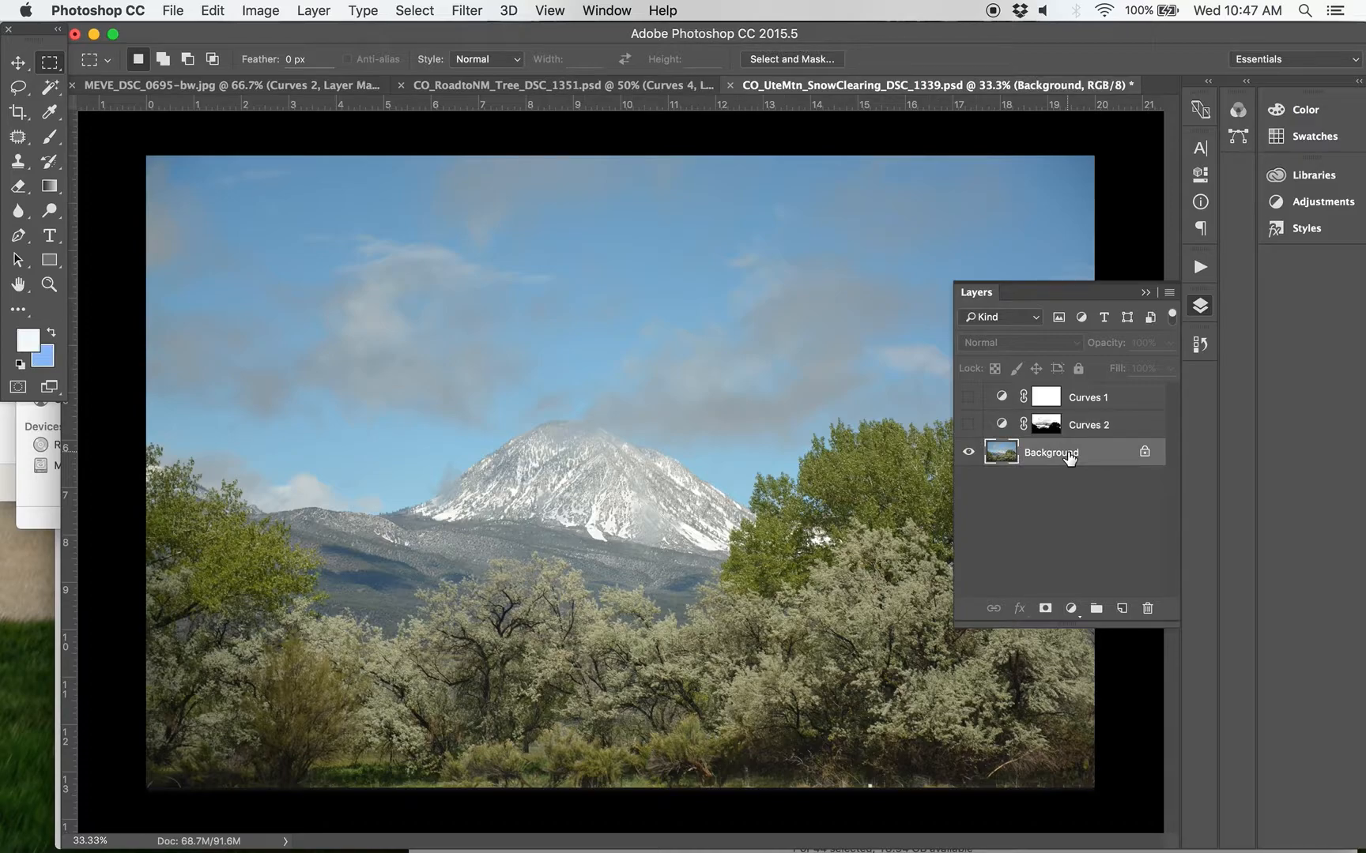
click(250, 10)
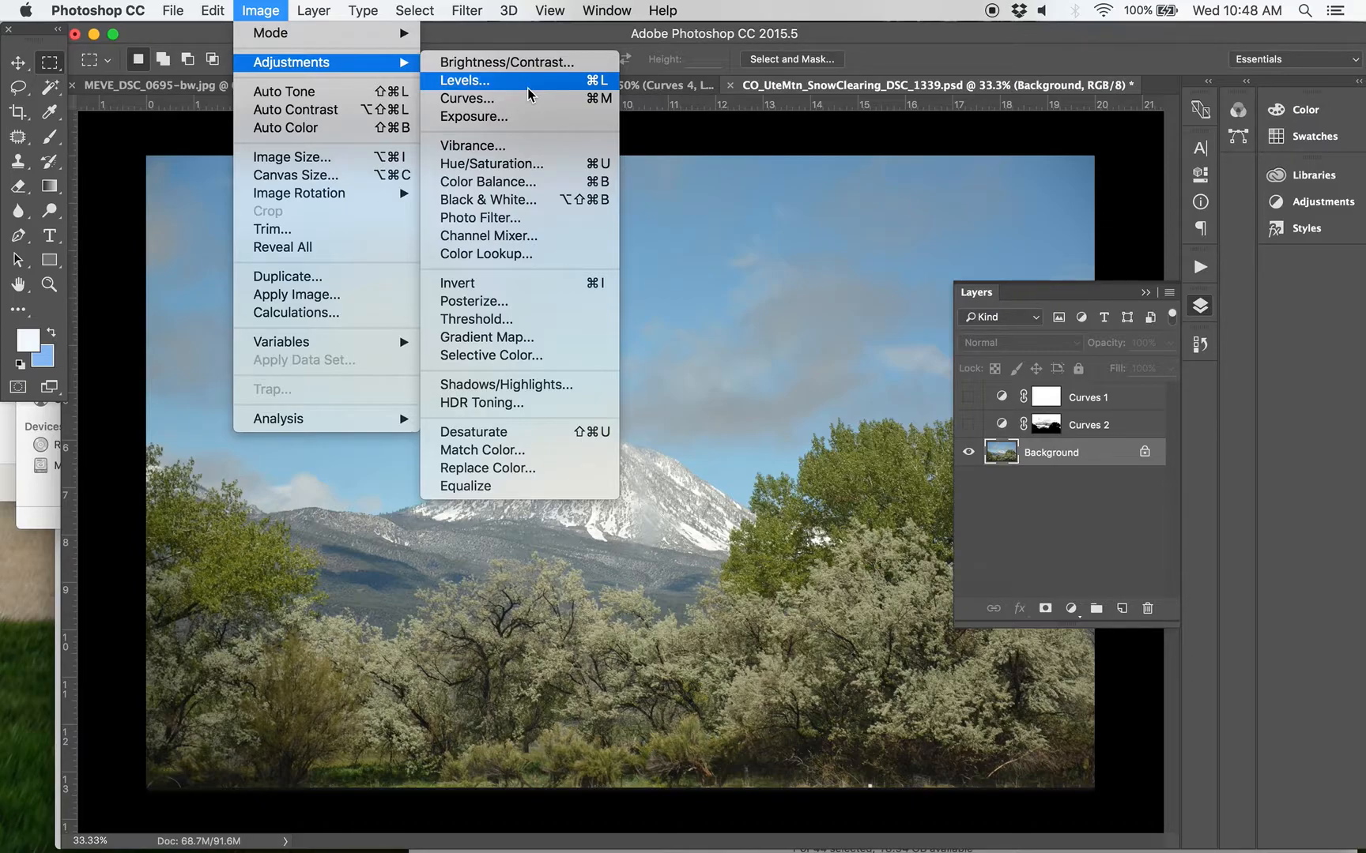
mouse_move(319, 7)
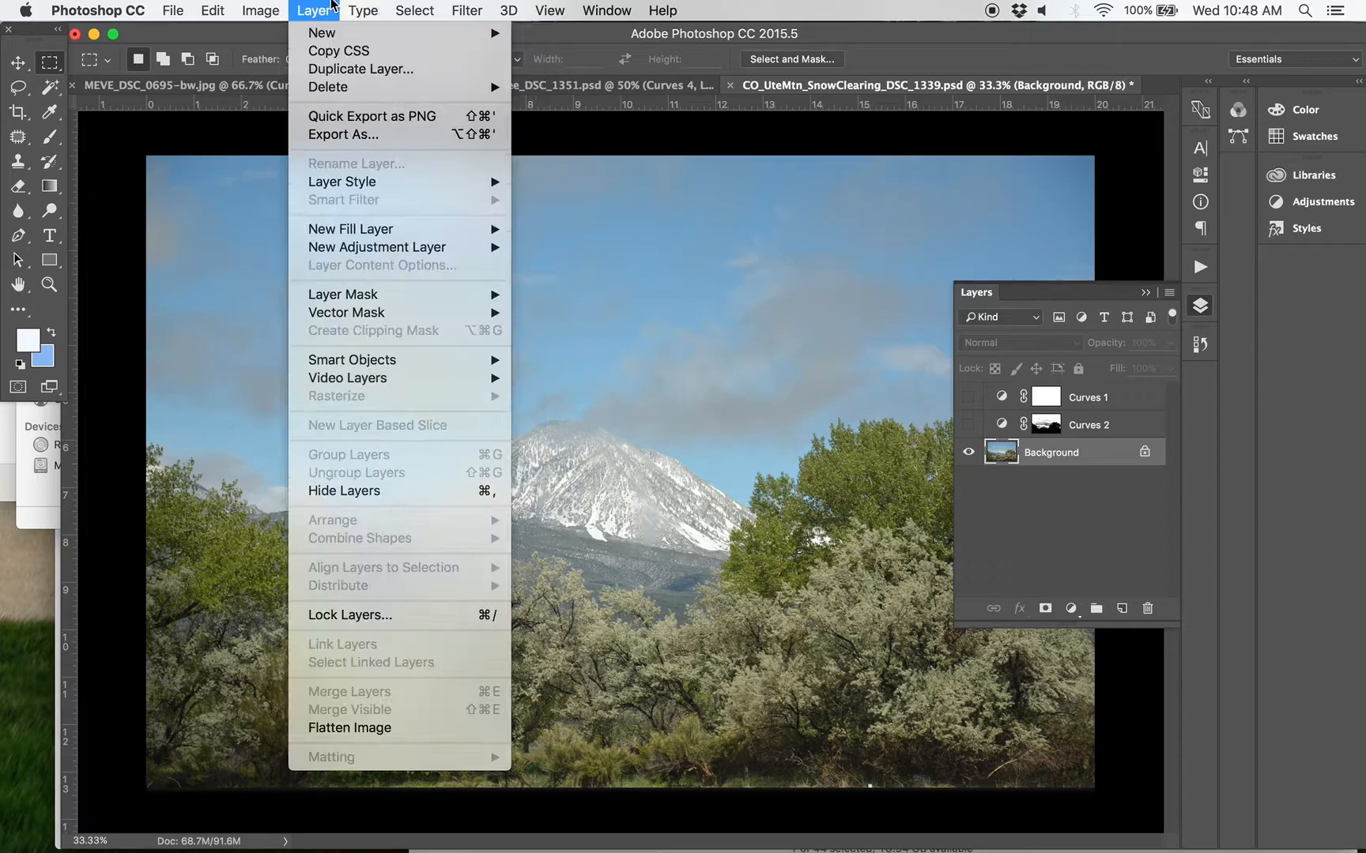
mouse_move(344, 254)
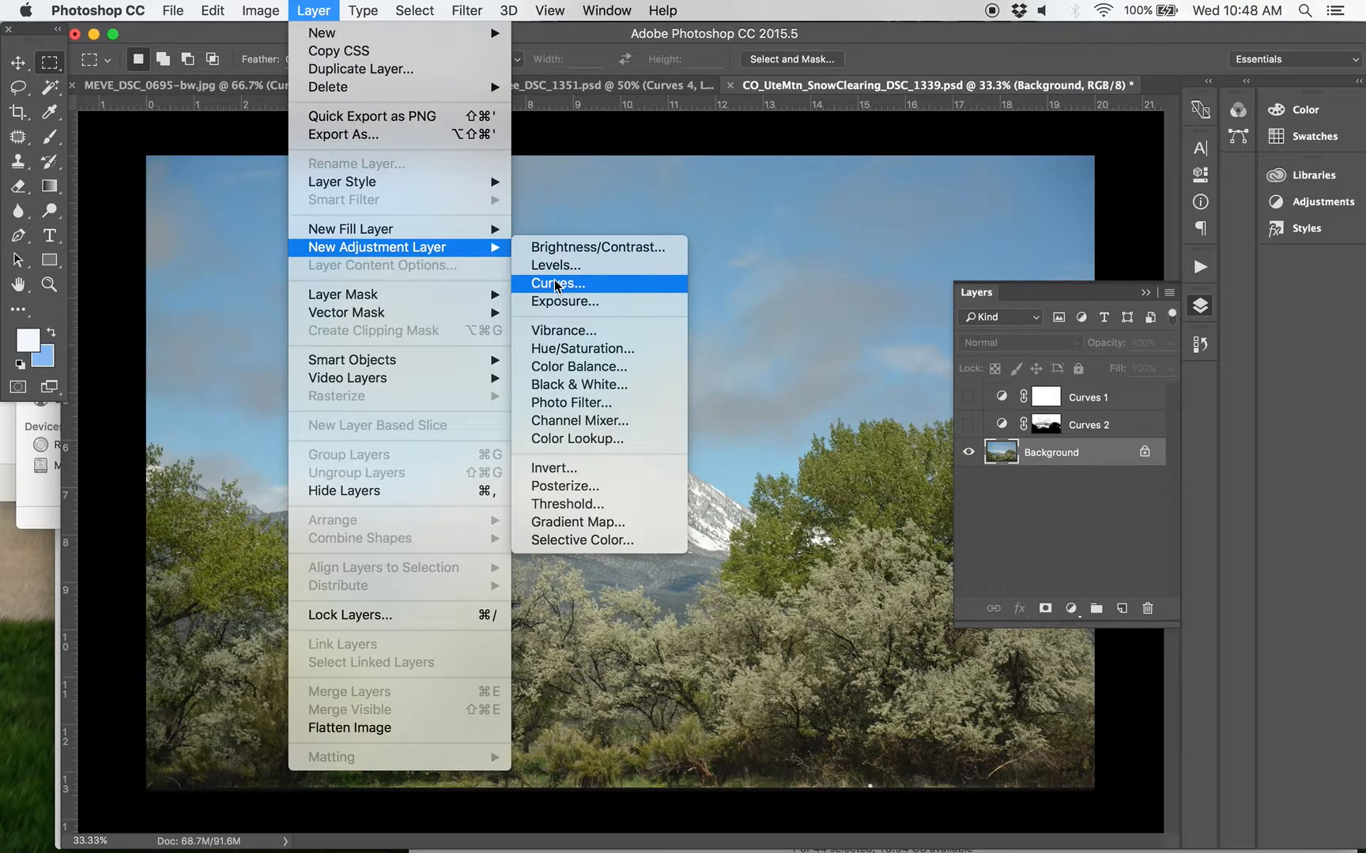
click(556, 284)
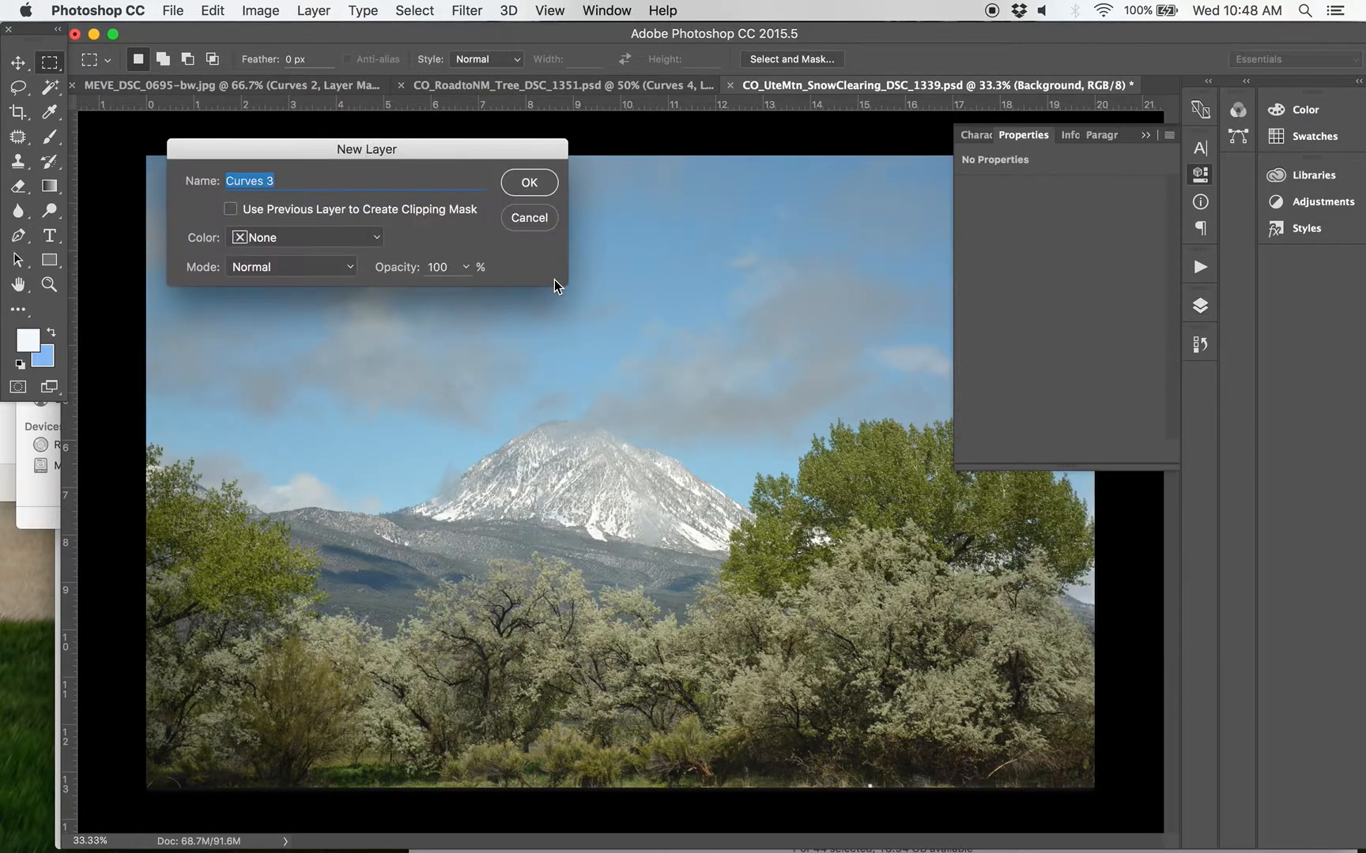
click(536, 183)
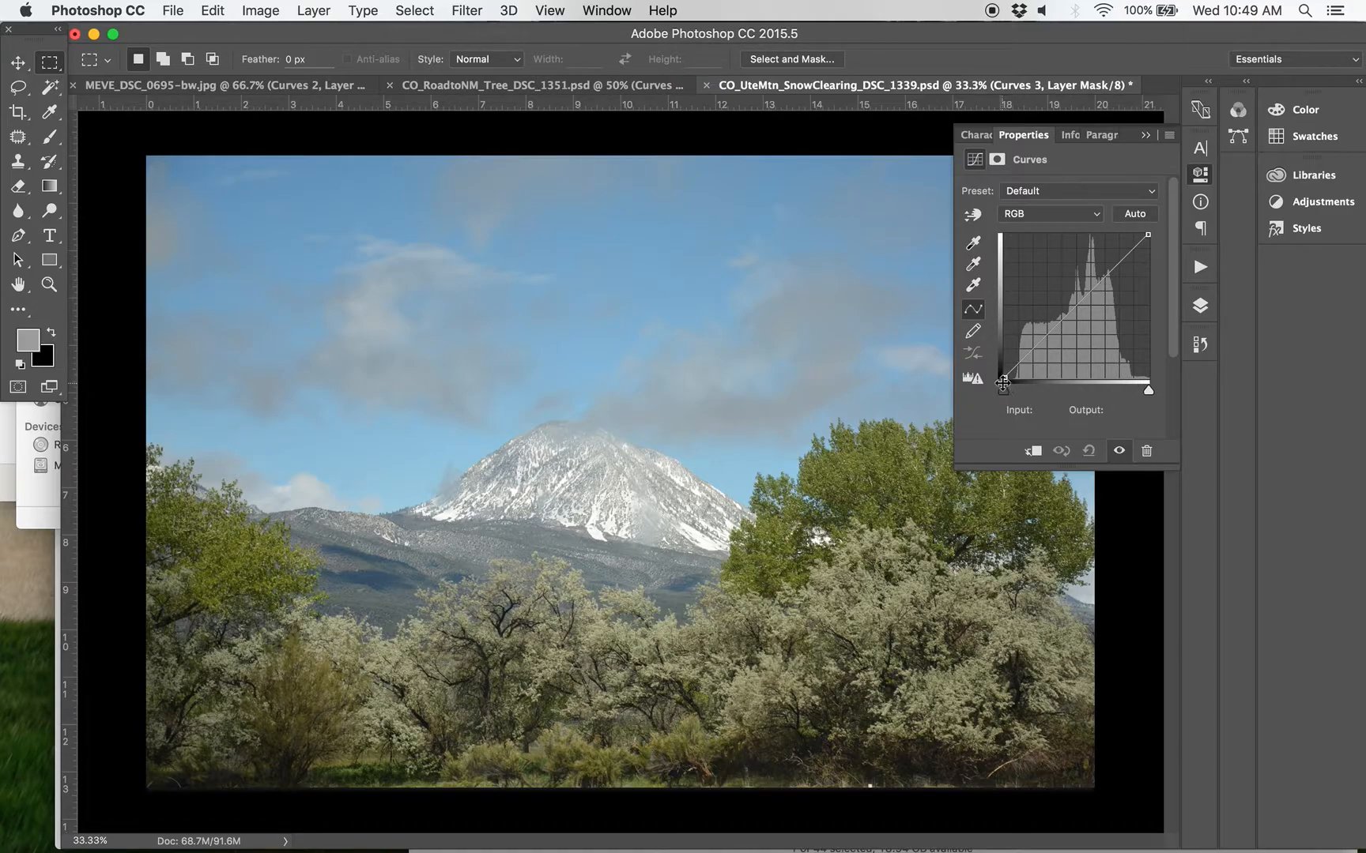
Step: Move the curve's black point to input 14, output 0 and its white point to input 235, output 255
drag(1003, 378, 1012, 379)
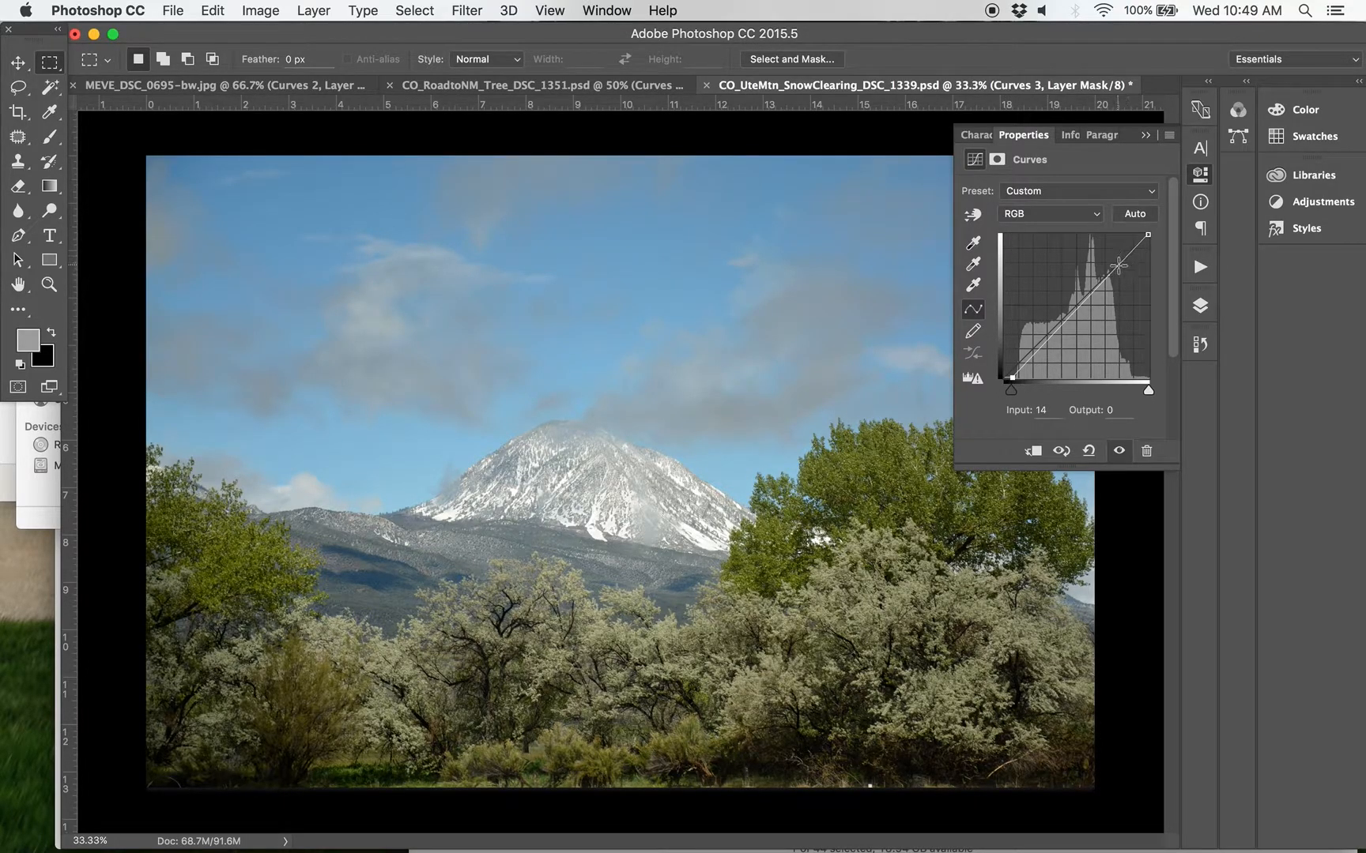
click(1148, 235)
drag(1147, 235, 1137, 229)
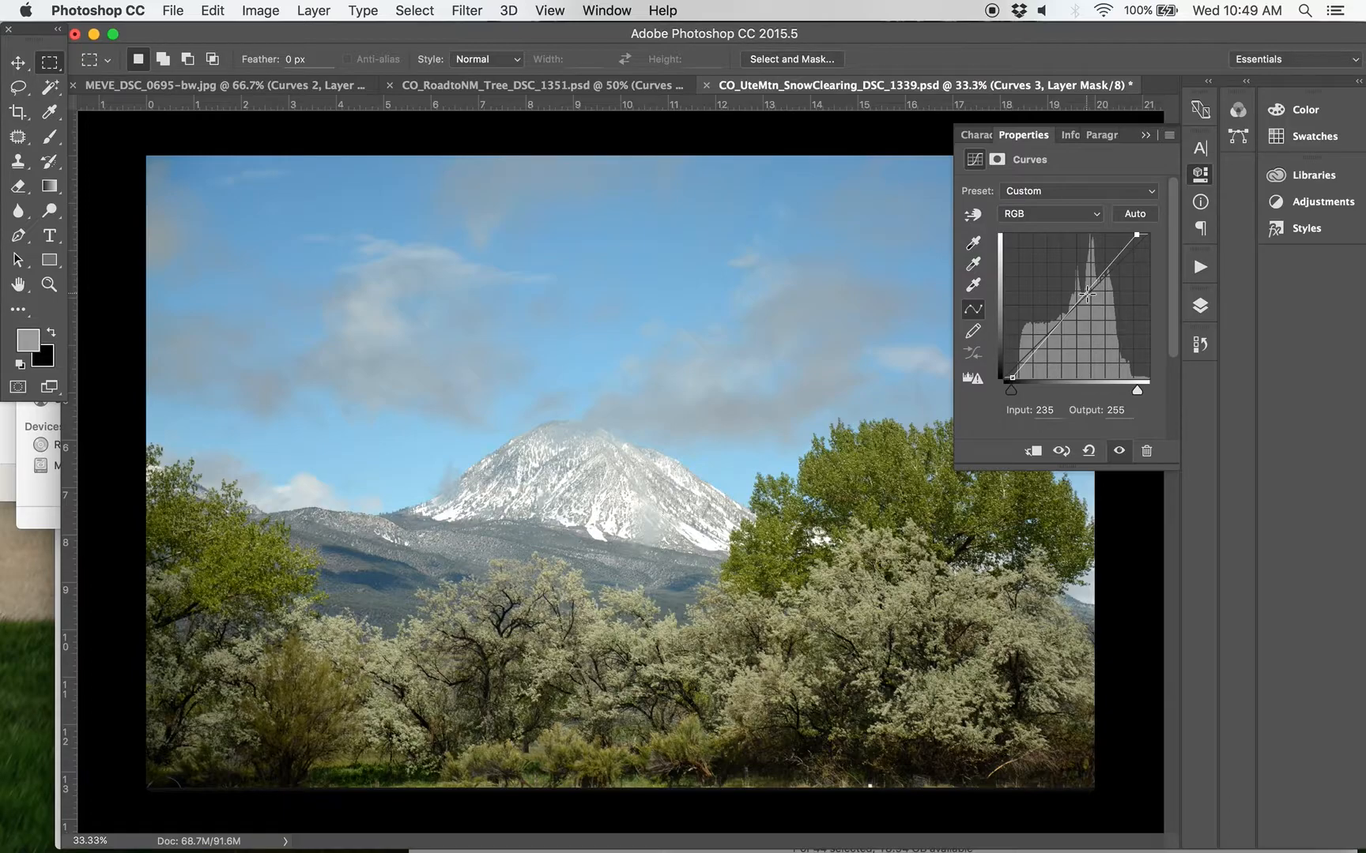
Step: Add a midtone point to the curve, try it darker at input 123, output 91, and bring it back near input 116, output 110
drag(1072, 308, 1072, 324)
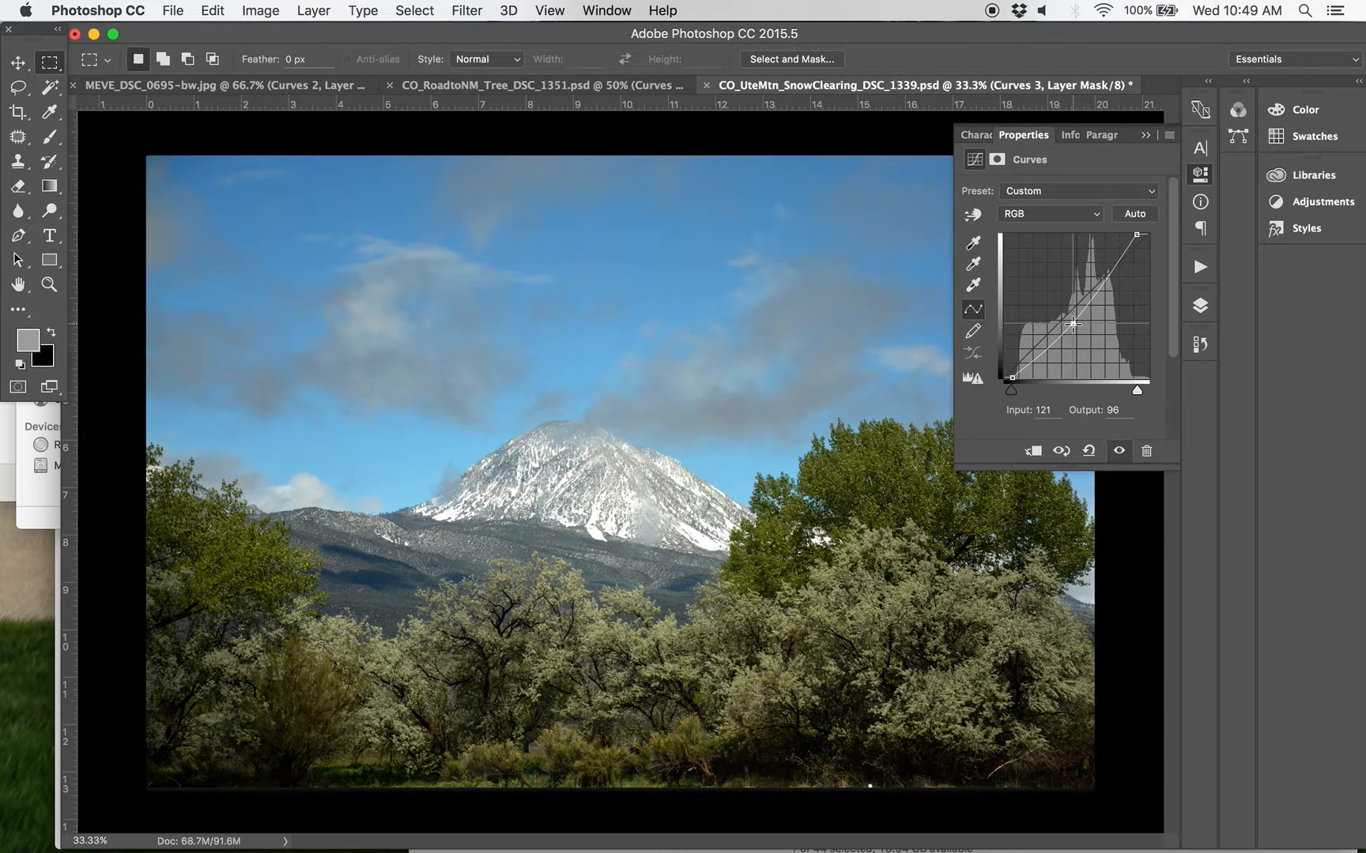
drag(1072, 324, 1073, 327)
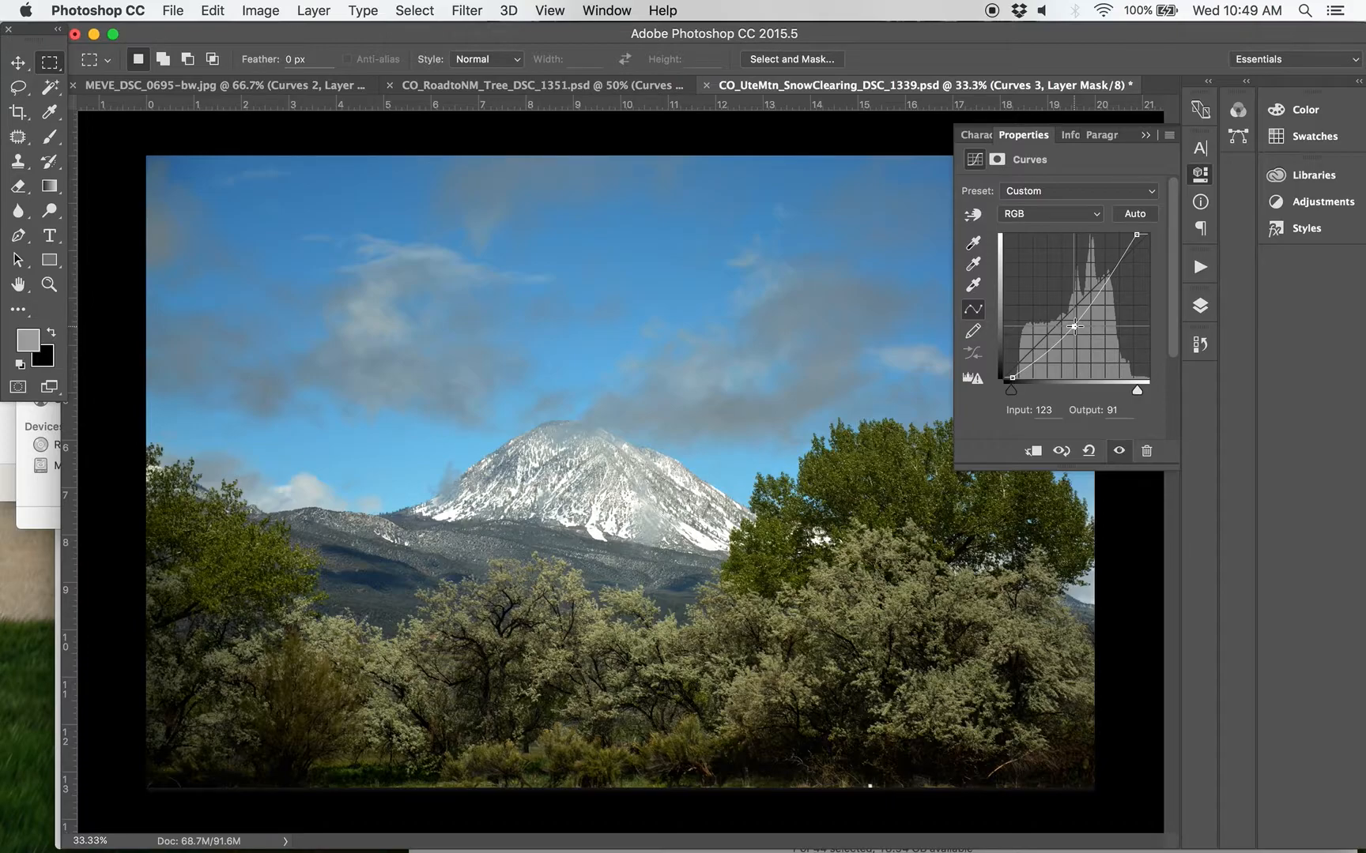
drag(1074, 327, 1070, 316)
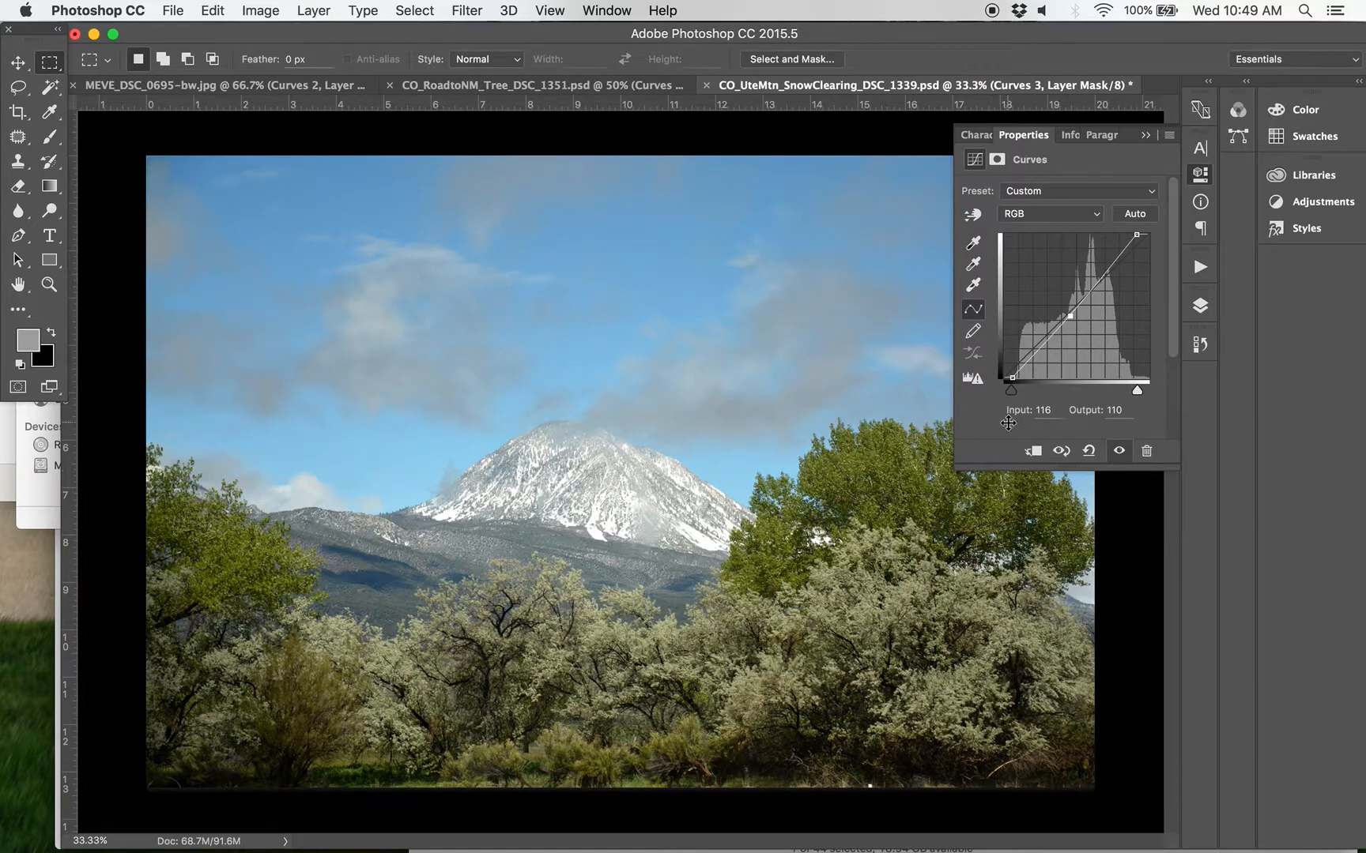
drag(1071, 317, 1074, 316)
Step: Shape the curve with a highlight point at input 186, output 204, a raised midtone point and a shadow point near input 83, output 76
drag(1103, 273, 1109, 263)
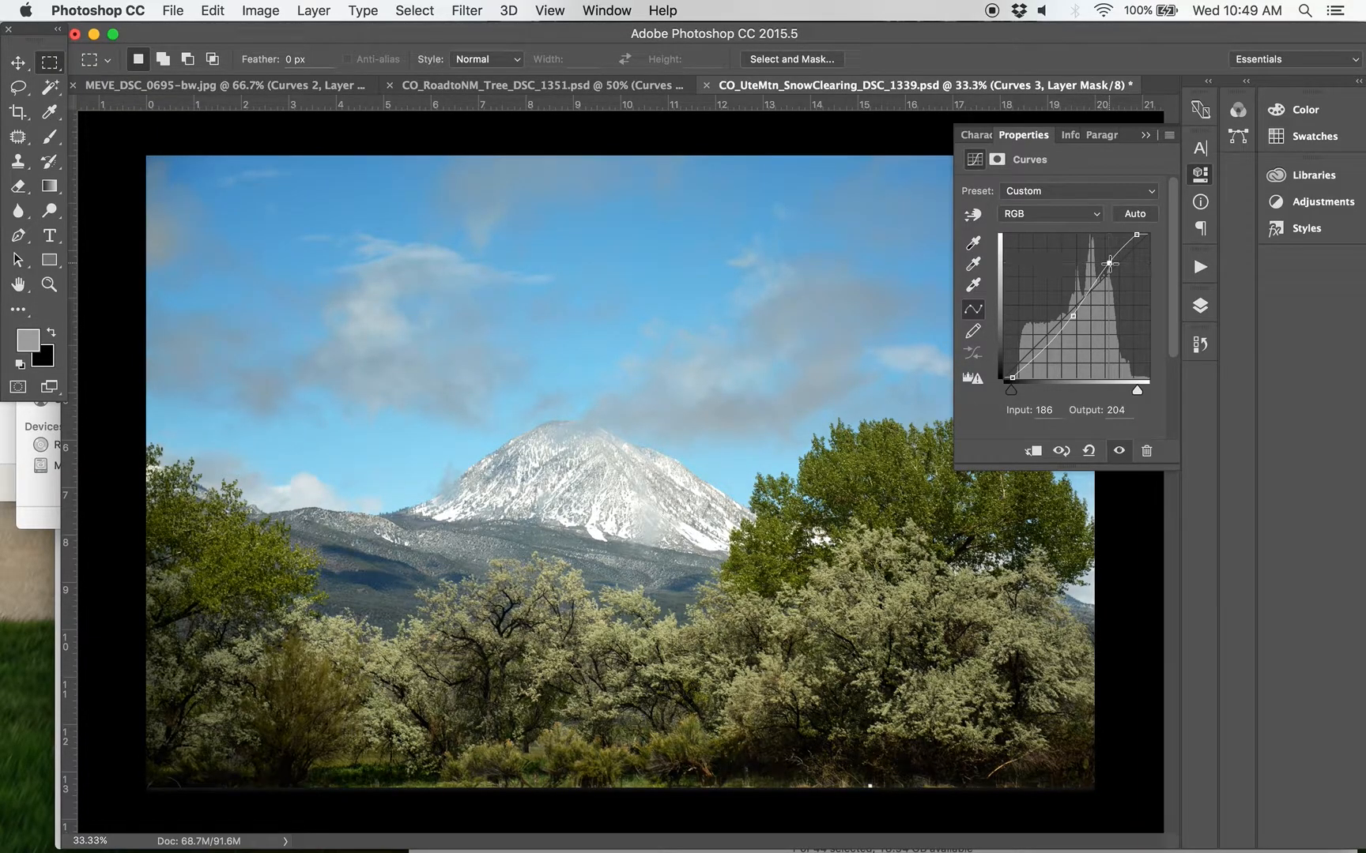
click(1072, 315)
drag(1072, 315, 1083, 302)
drag(1084, 302, 1085, 301)
drag(1054, 330, 1051, 335)
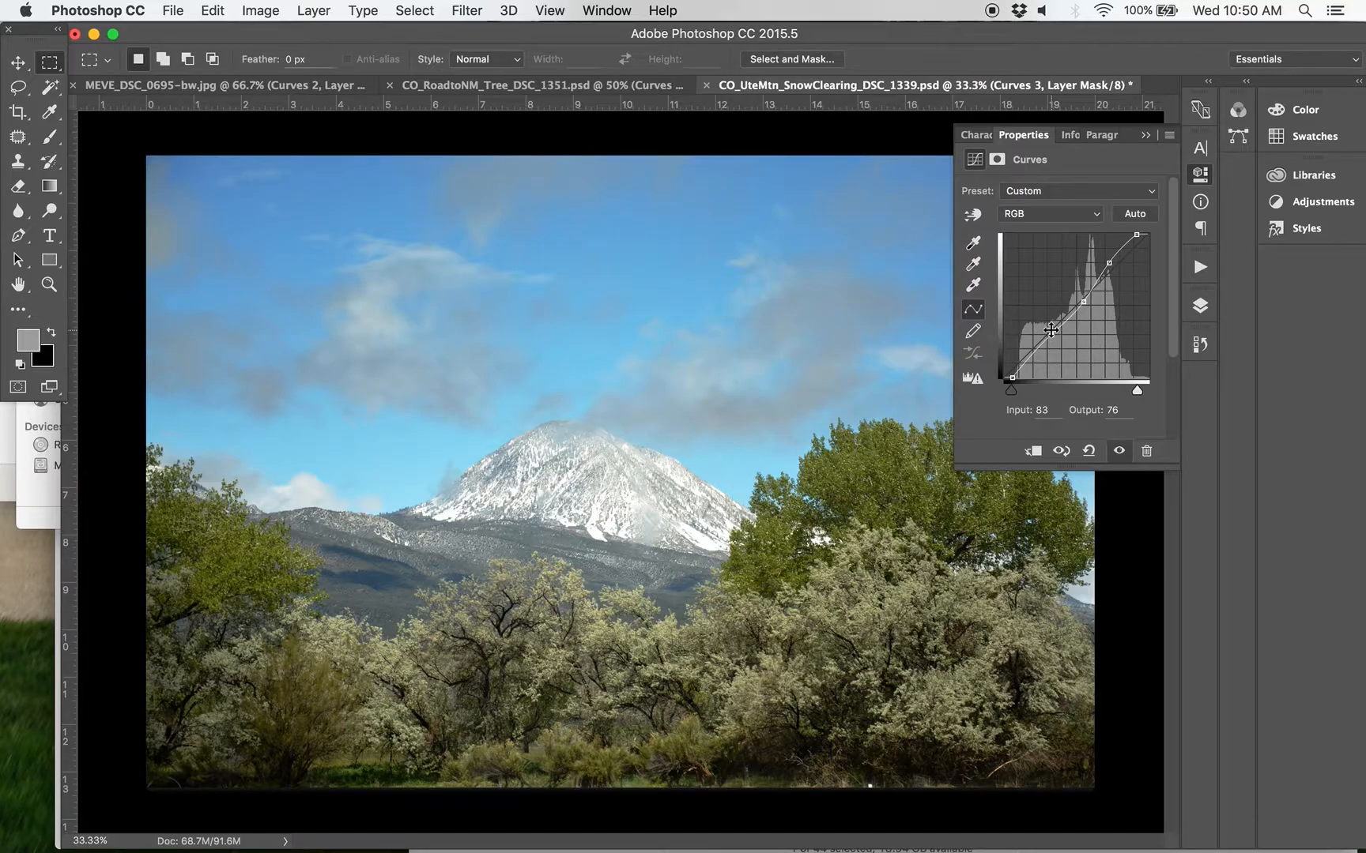
Step: Toggle the Curves 3 layer's visibility several times to compare before and after, leaving the layer hidden
click(1201, 307)
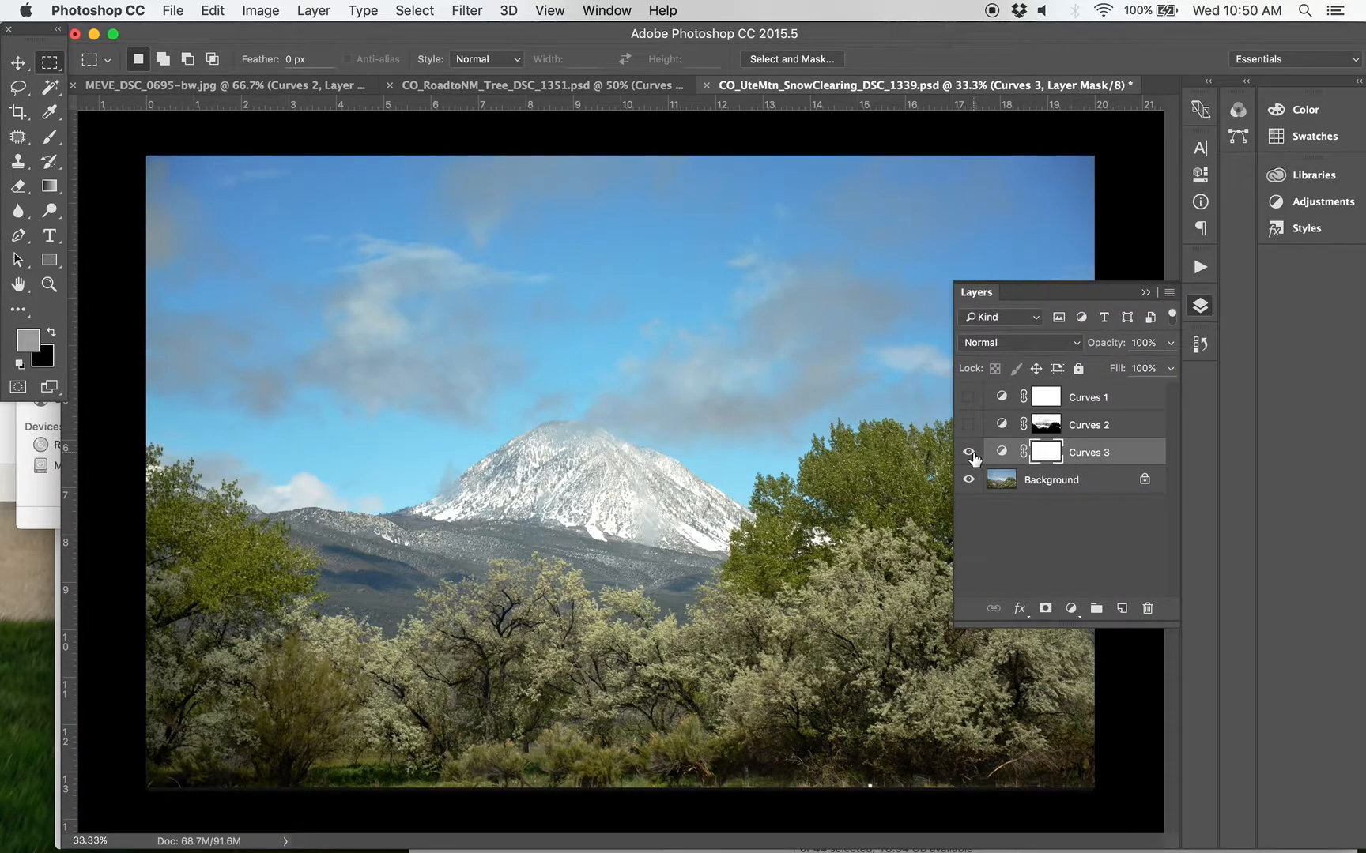
click(968, 452)
click(969, 453)
click(969, 453)
click(968, 453)
click(969, 453)
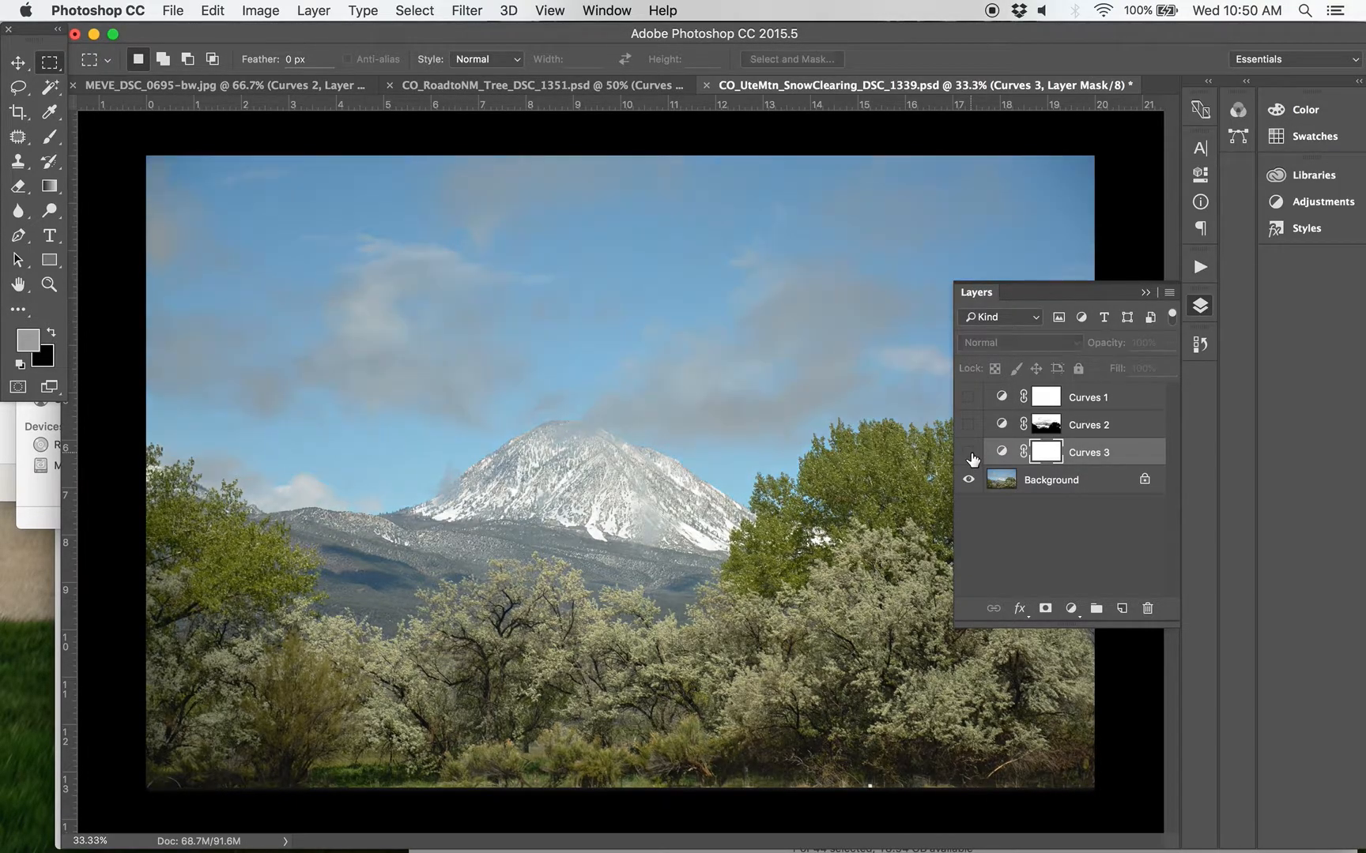
Step: Add a Levels adjustment layer above Curves 3 with the default name and settings
click(308, 16)
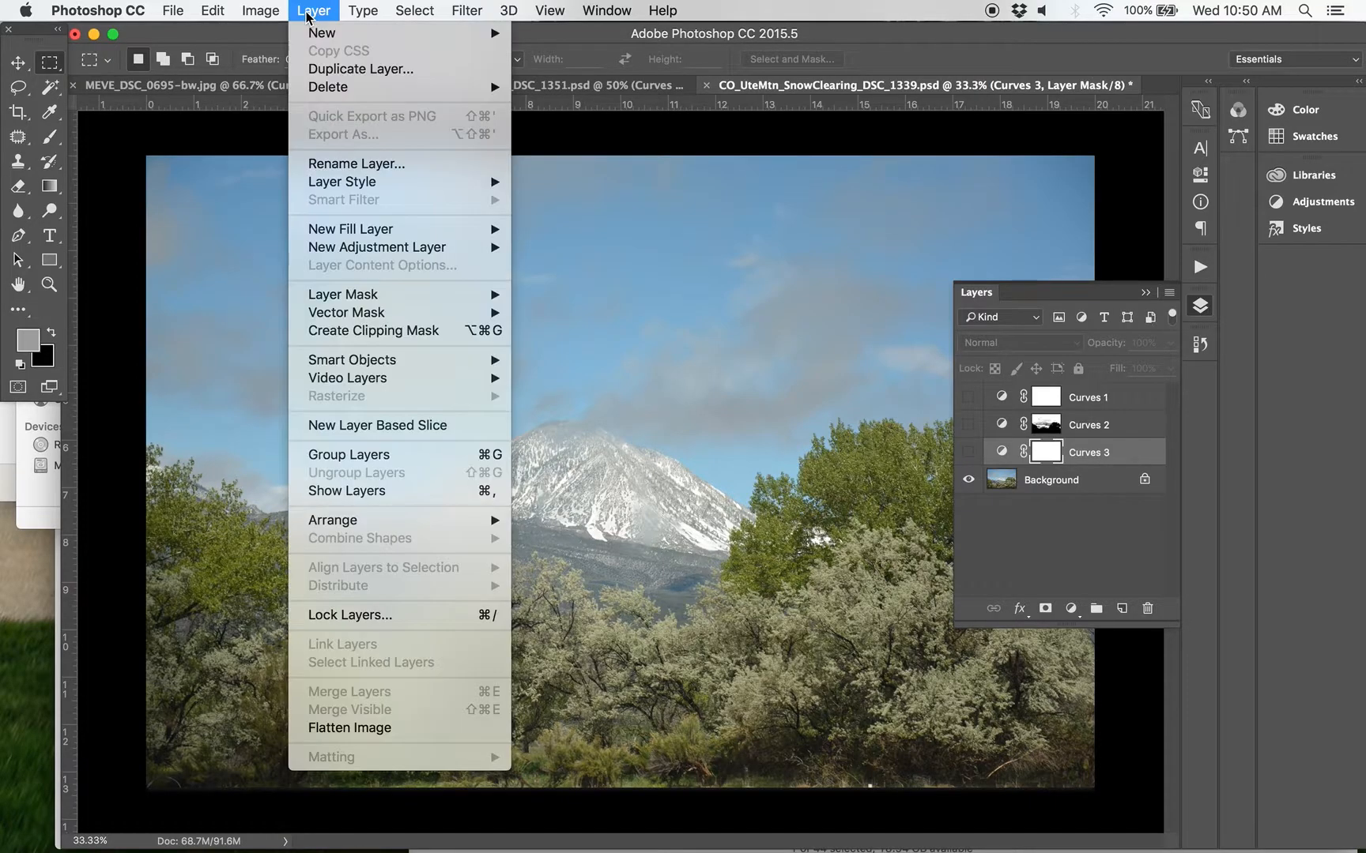
mouse_move(327, 237)
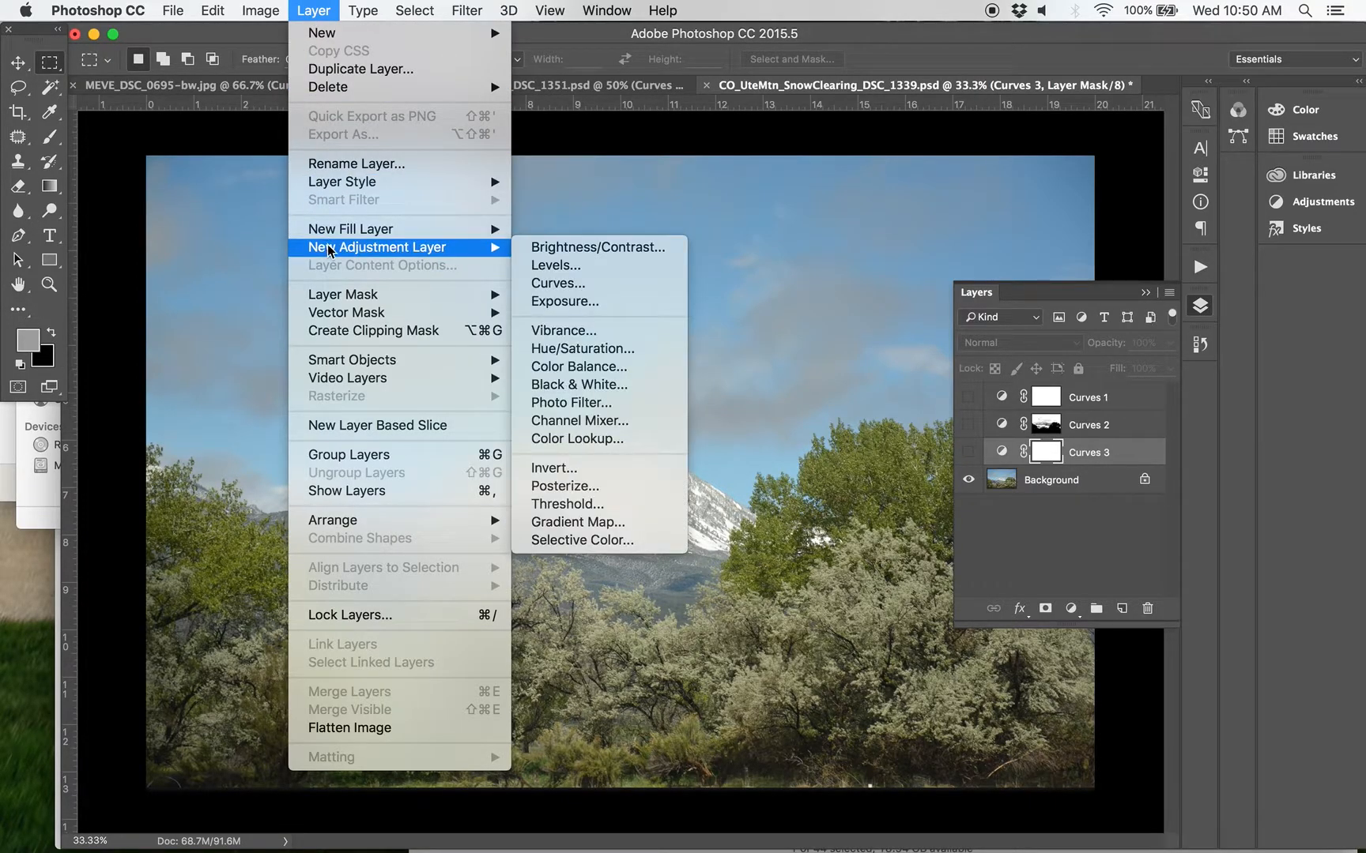
mouse_move(474, 247)
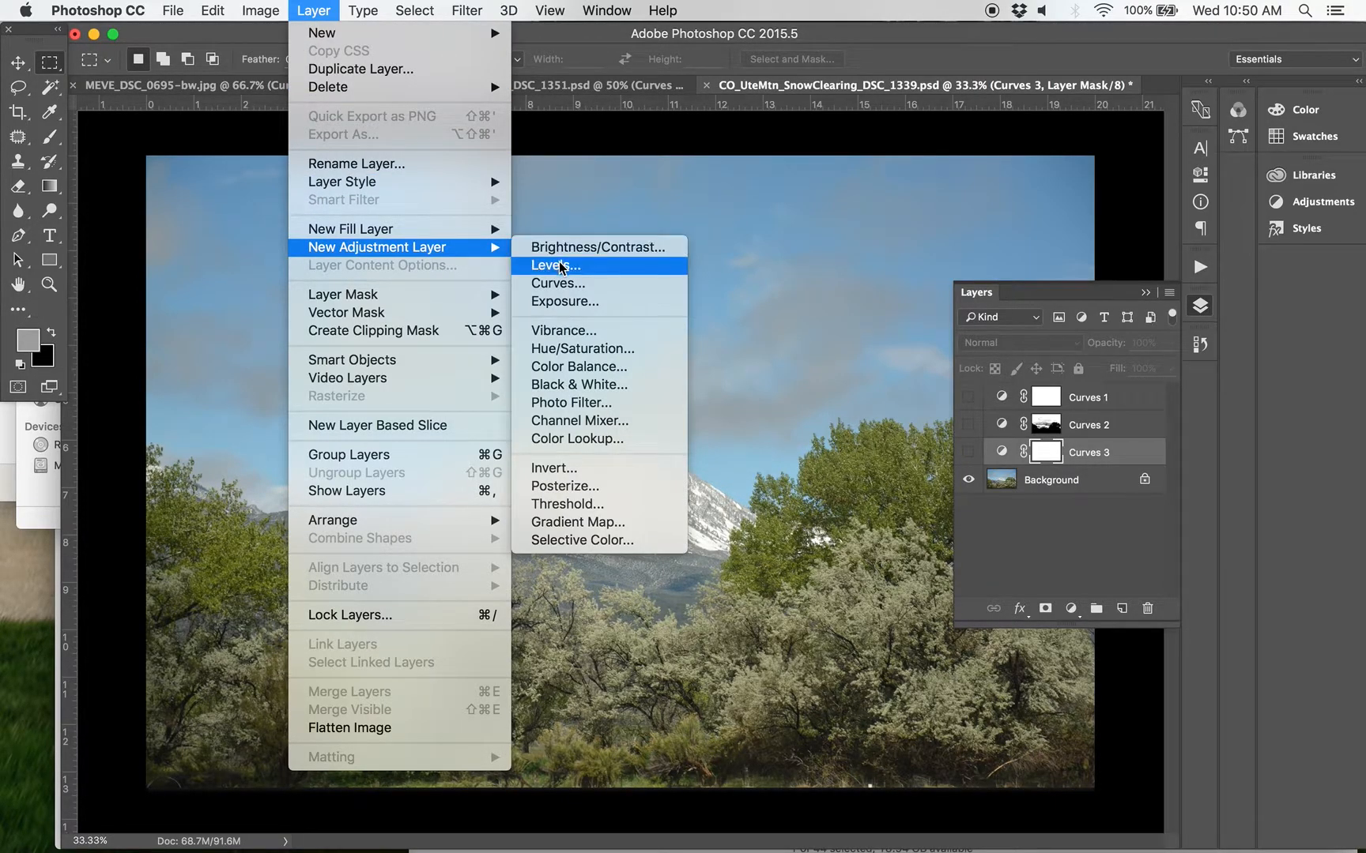
click(543, 265)
click(537, 197)
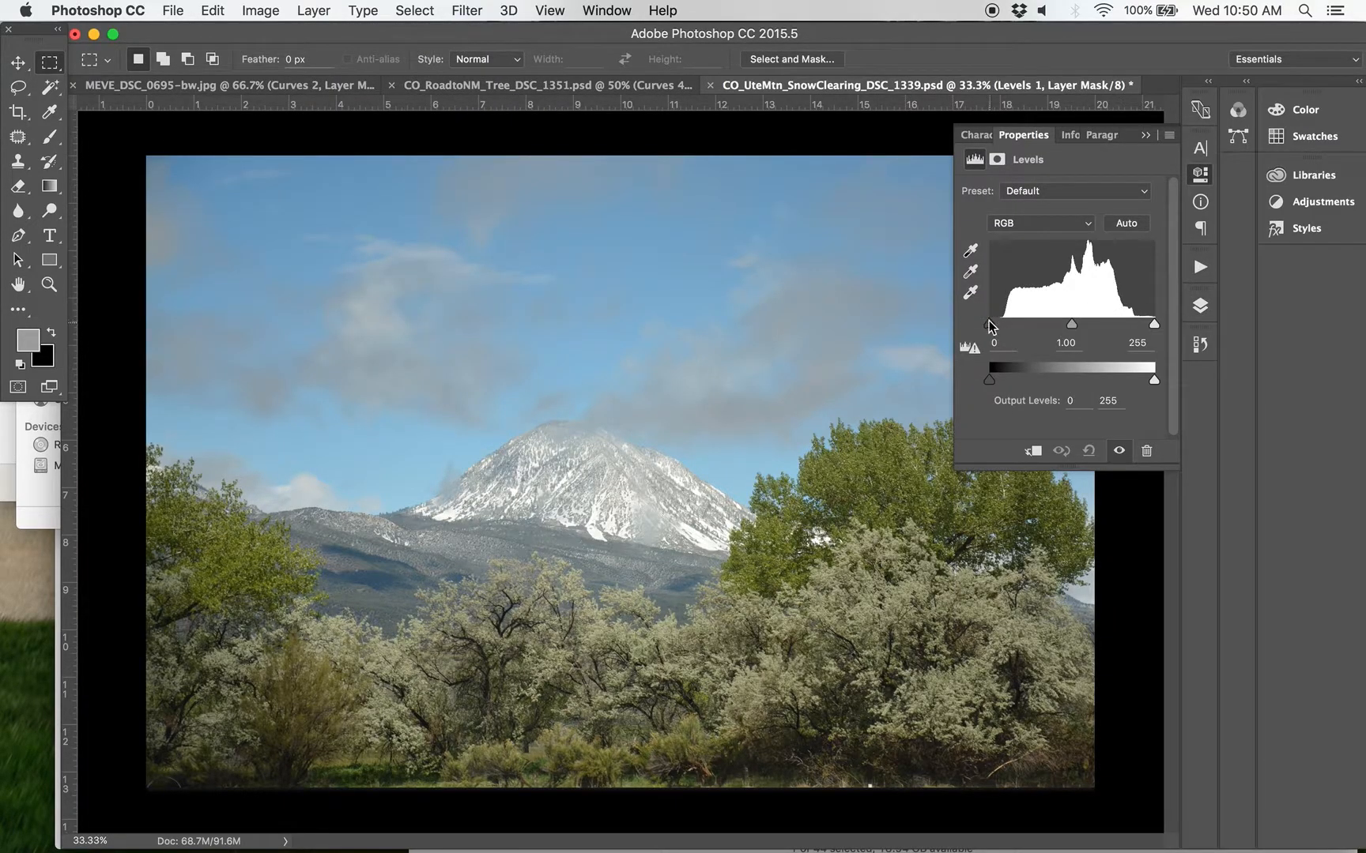
Step: Set the Levels black input to 13, white input to 227 and midtone to 0.85, trying midtone values of 0.62 and 1.42 on the way
drag(990, 325, 996, 324)
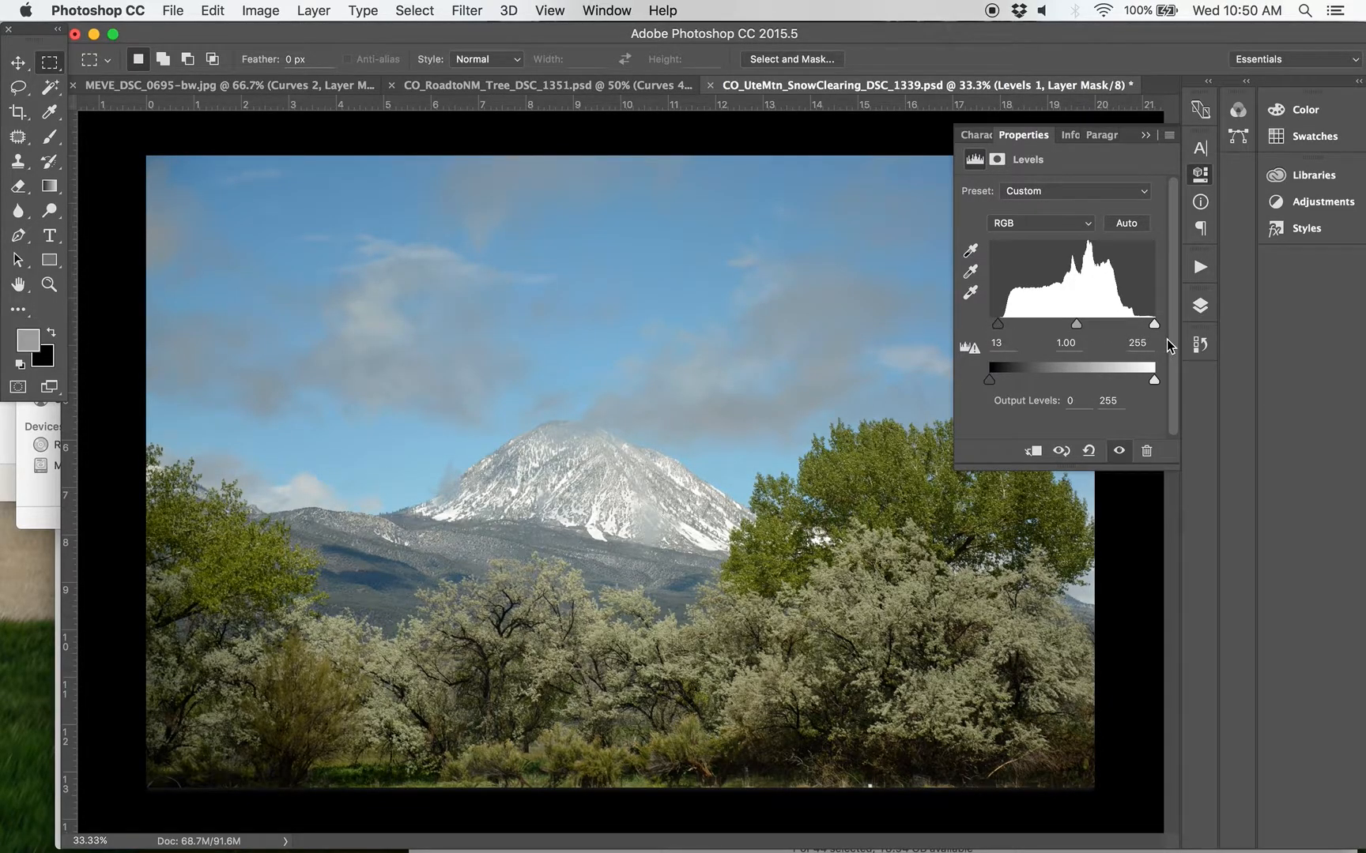
drag(1155, 324, 1136, 325)
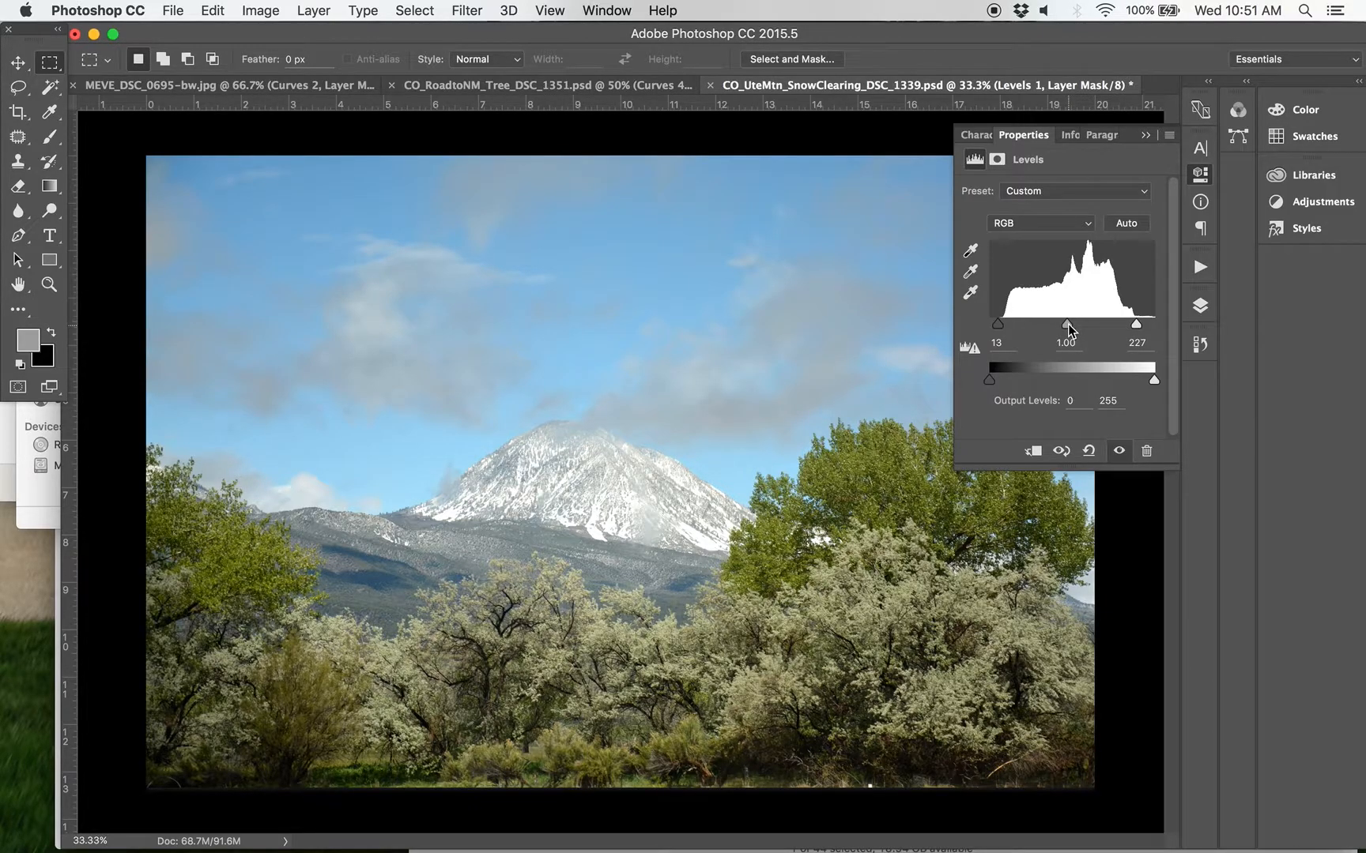
drag(1068, 324, 1087, 324)
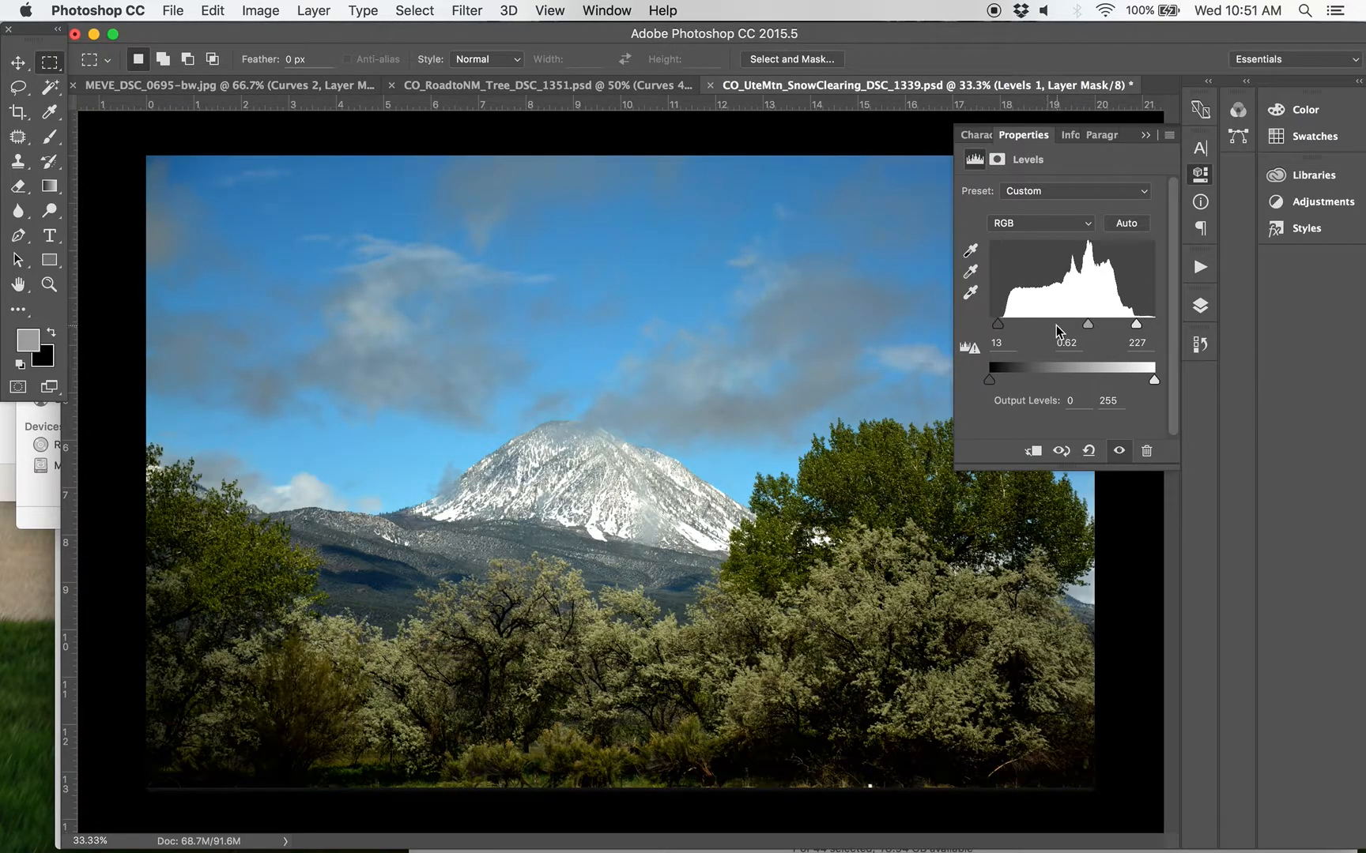
drag(1084, 326, 1050, 325)
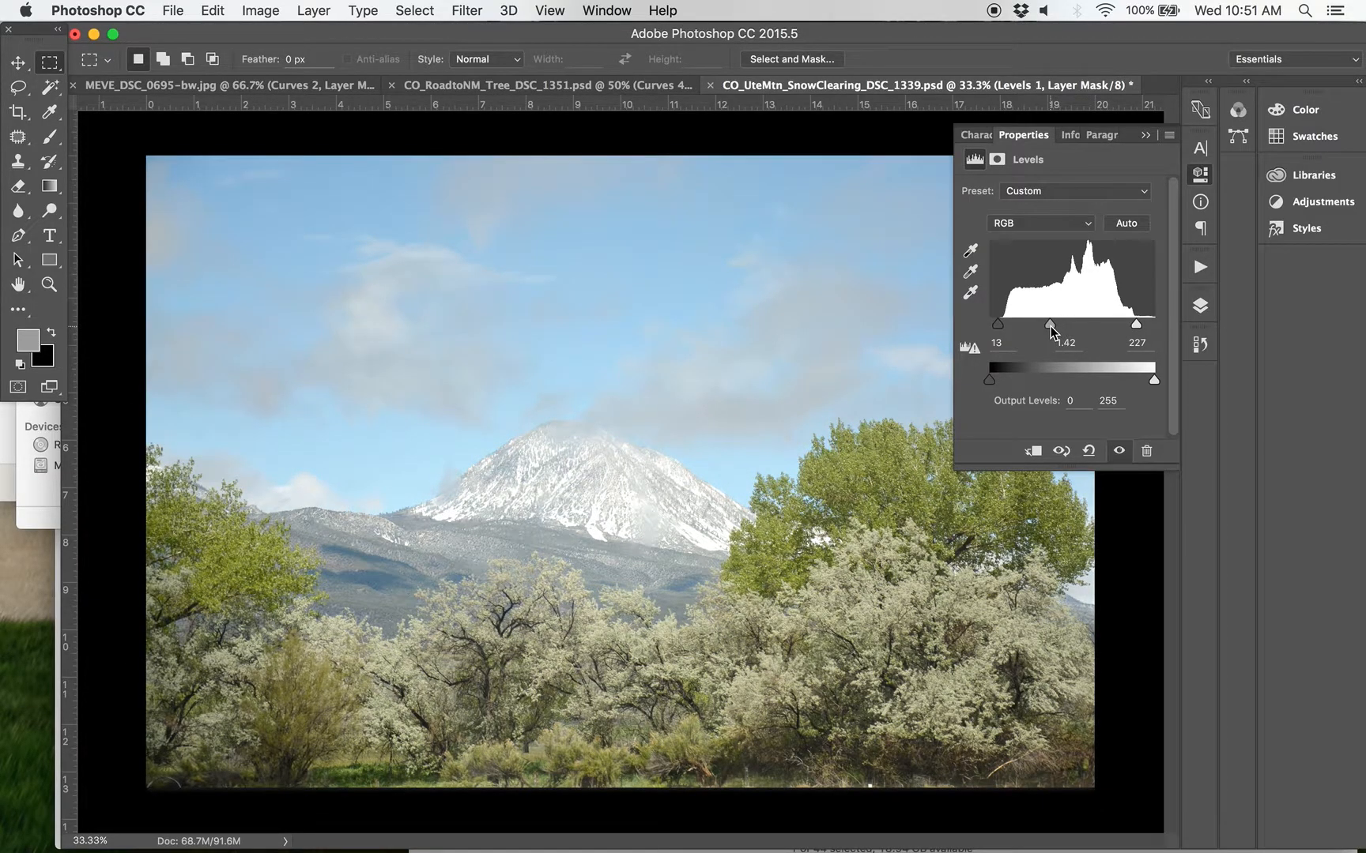
mouse_move(1050, 326)
mouse_down()
mouse_move(1095, 326)
mouse_move(1067, 328)
mouse_up()
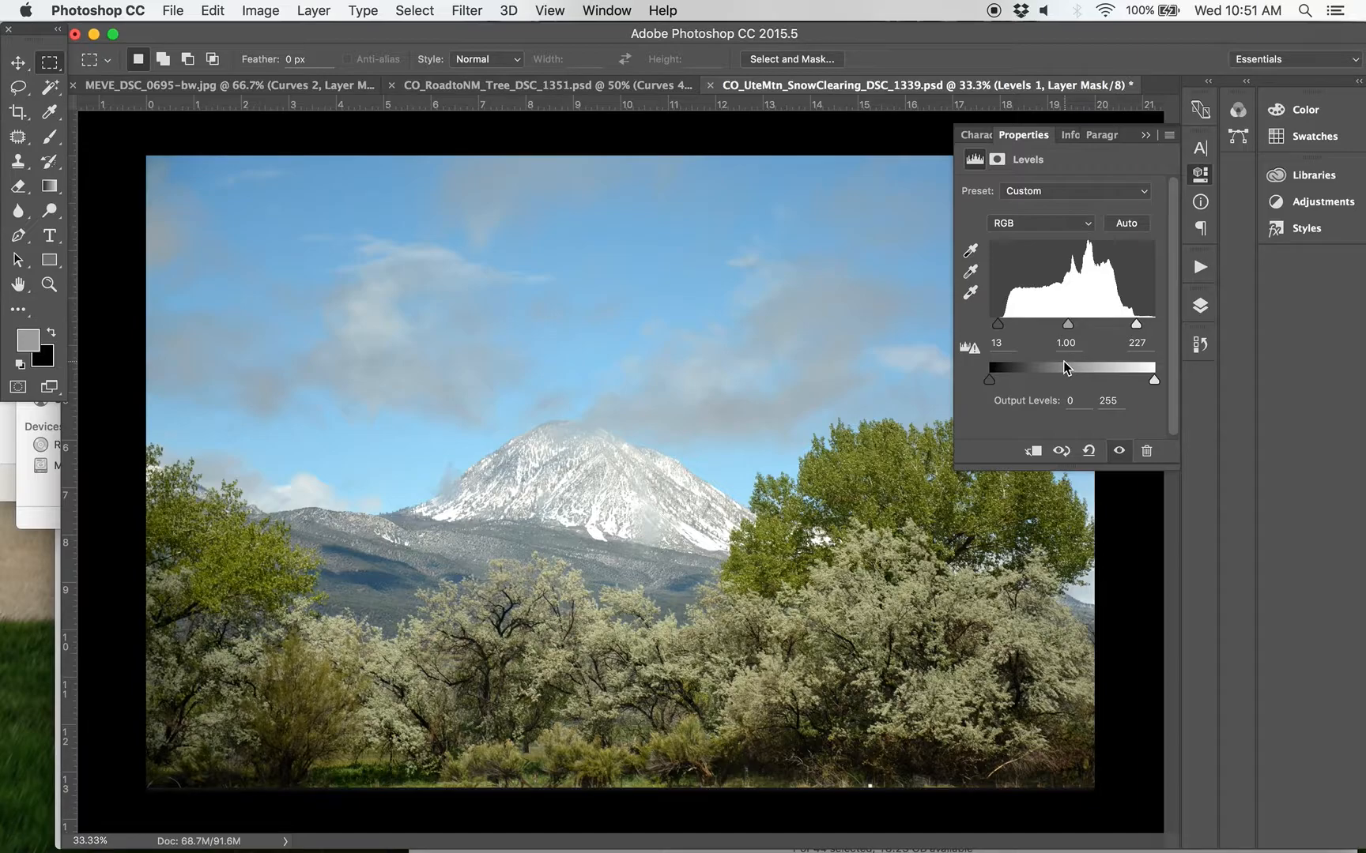
drag(1067, 325, 1074, 325)
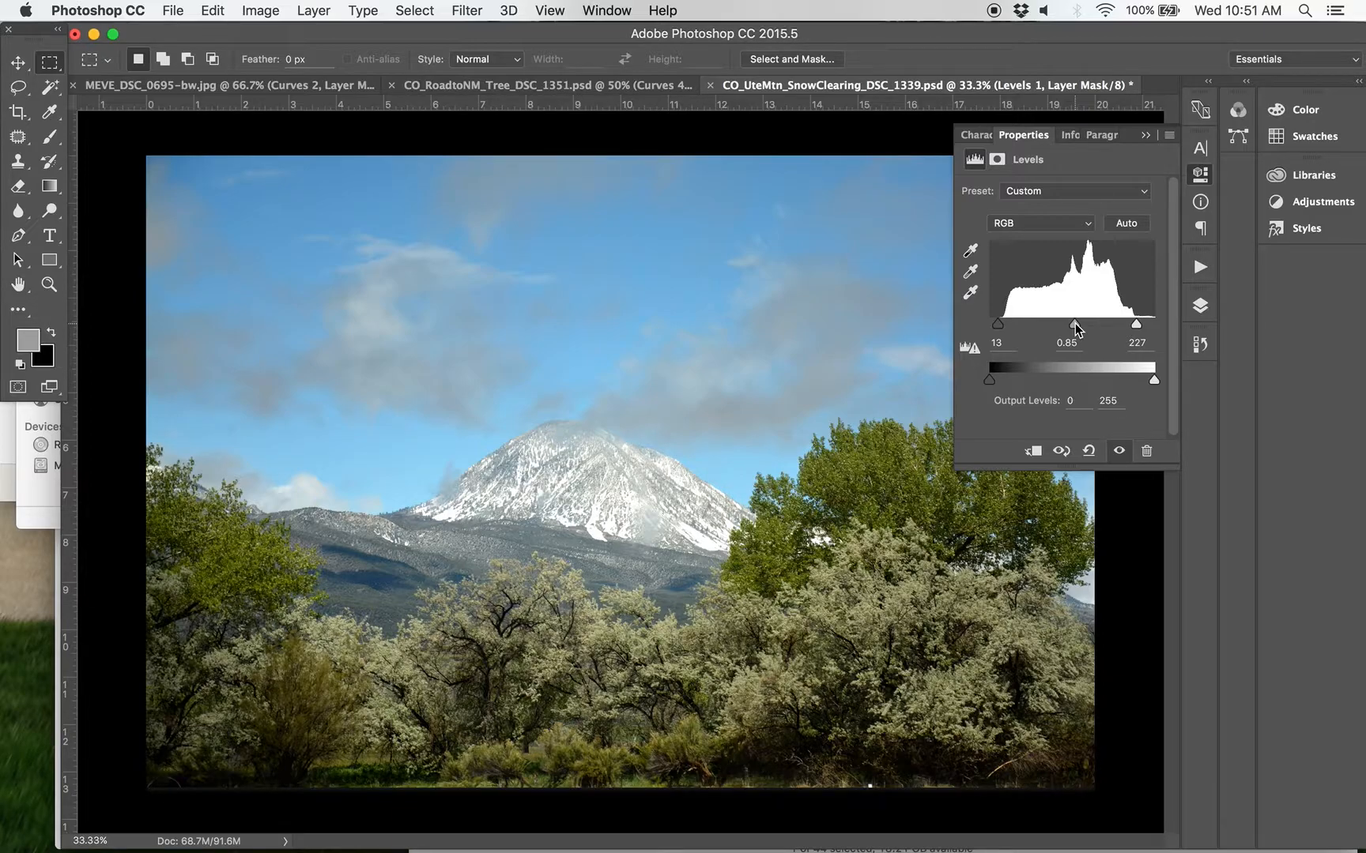
Step: Compare the Levels 1 and Curves 3 results by showing each layer alone in turn, leaving both hidden
click(1201, 306)
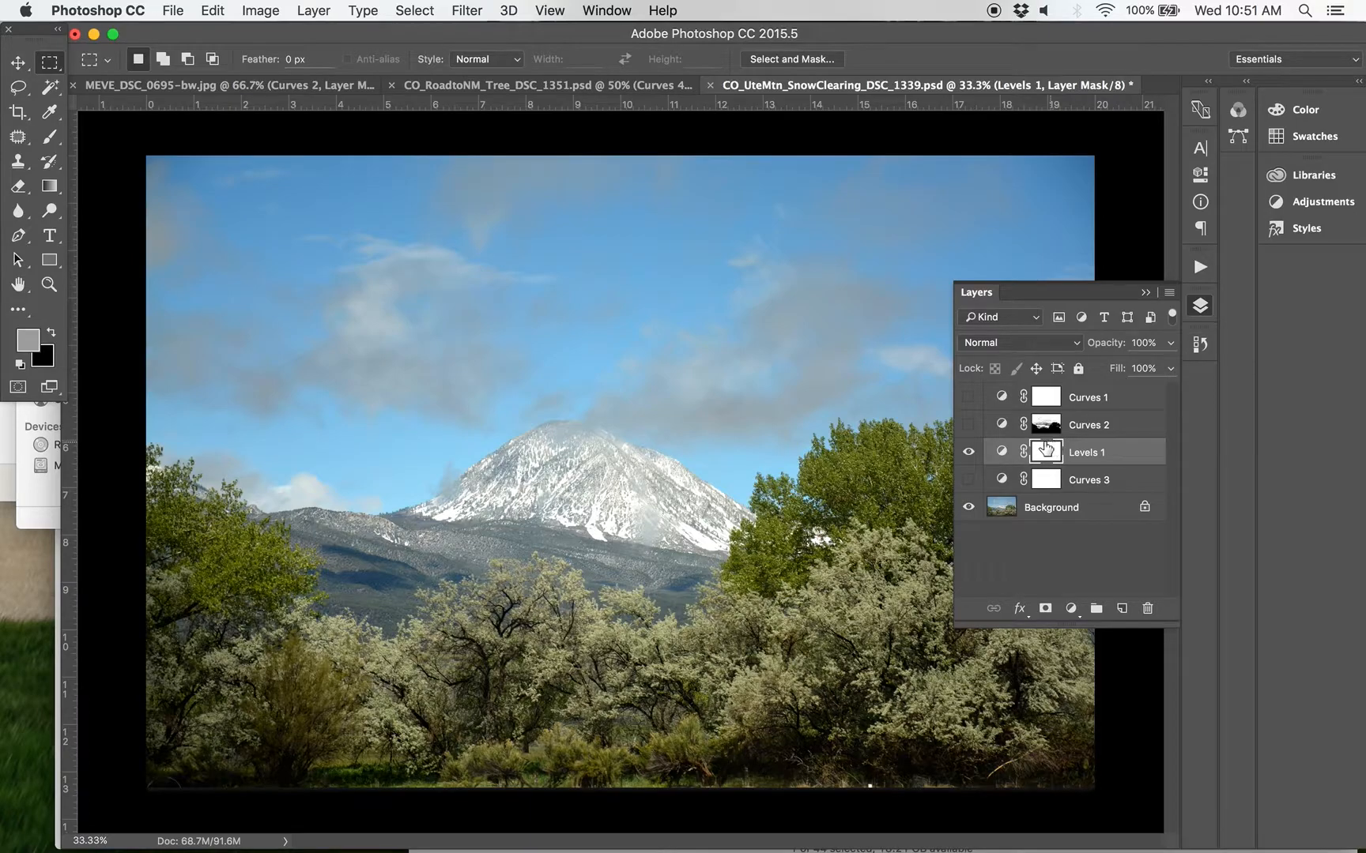
click(966, 455)
click(967, 480)
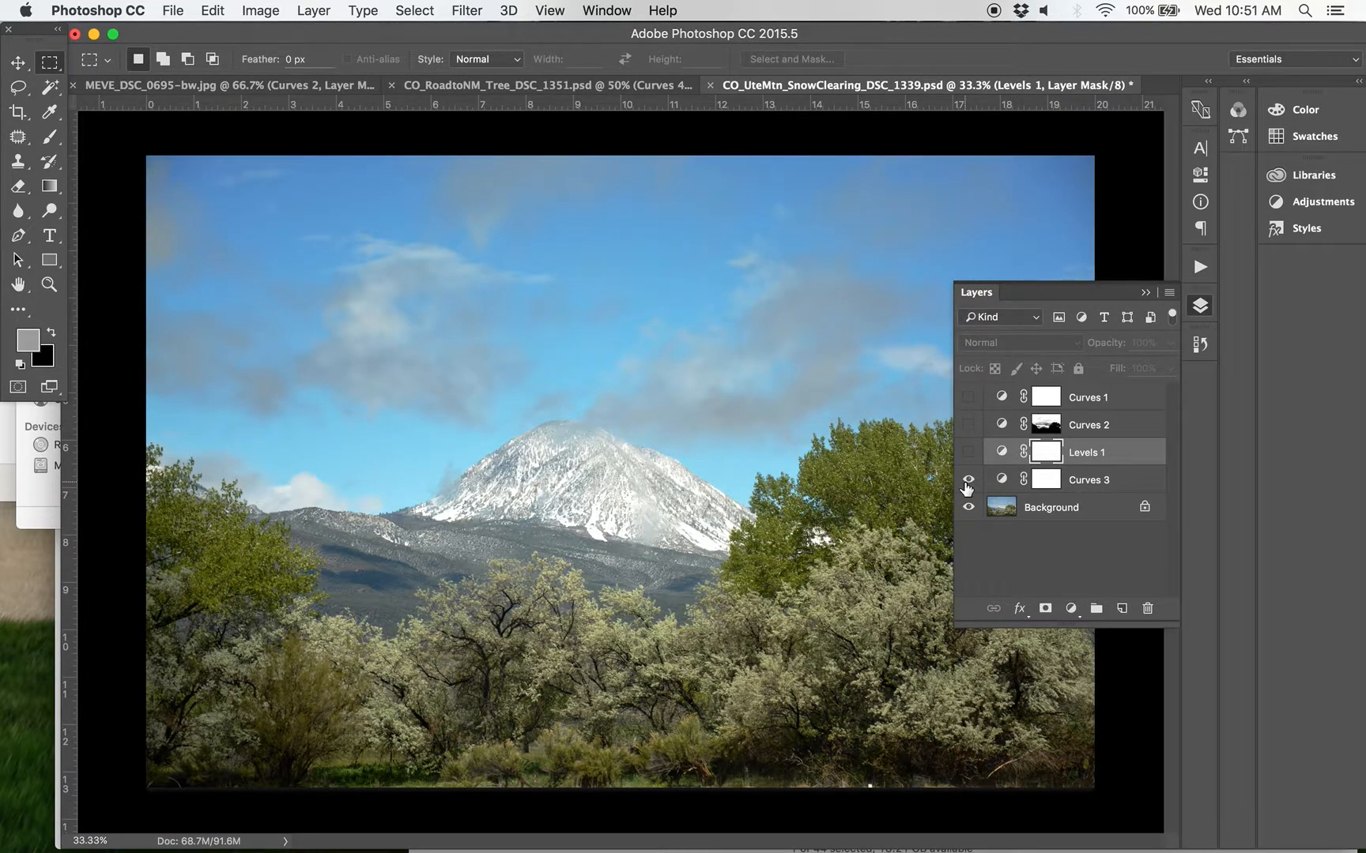
click(967, 481)
click(968, 454)
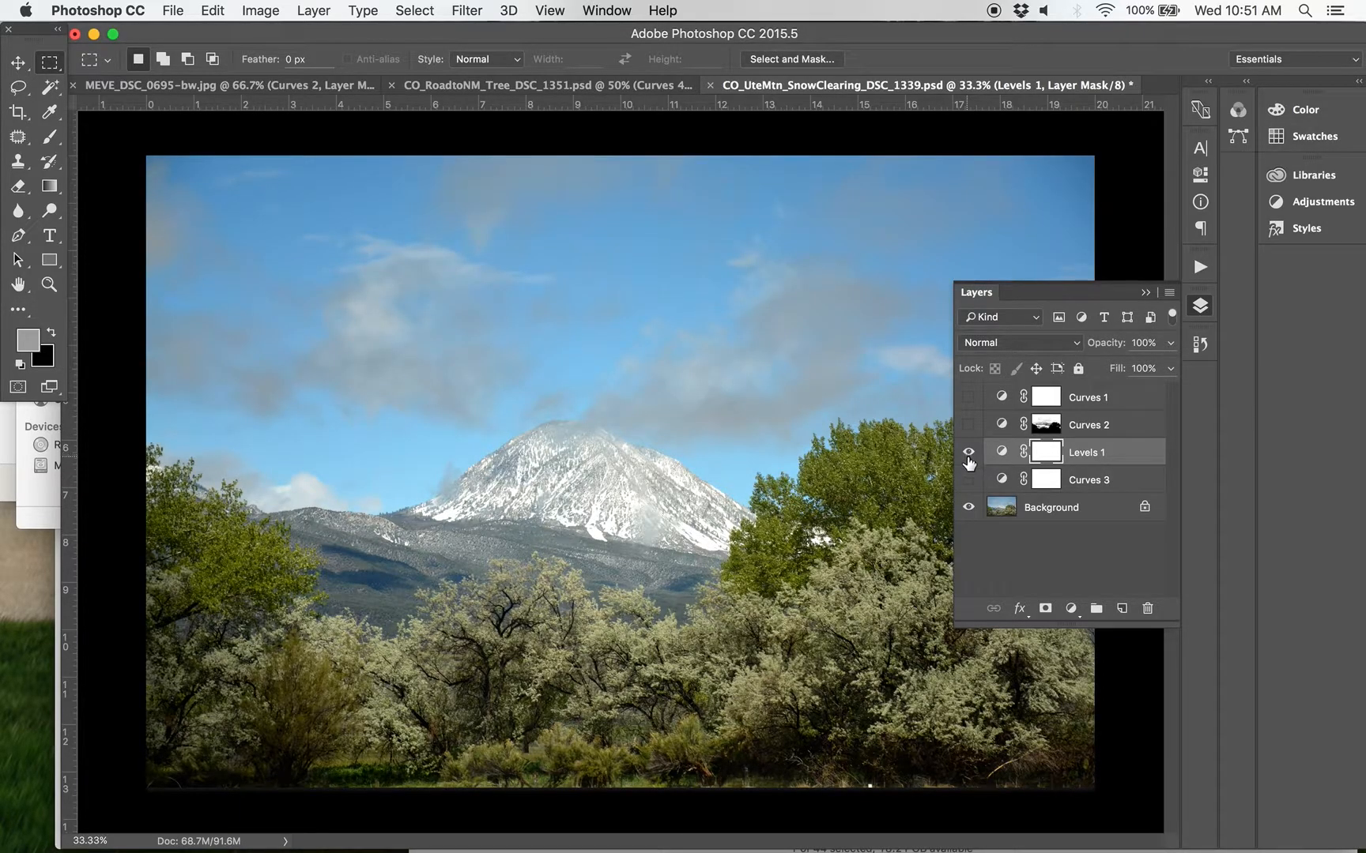
click(968, 453)
click(969, 481)
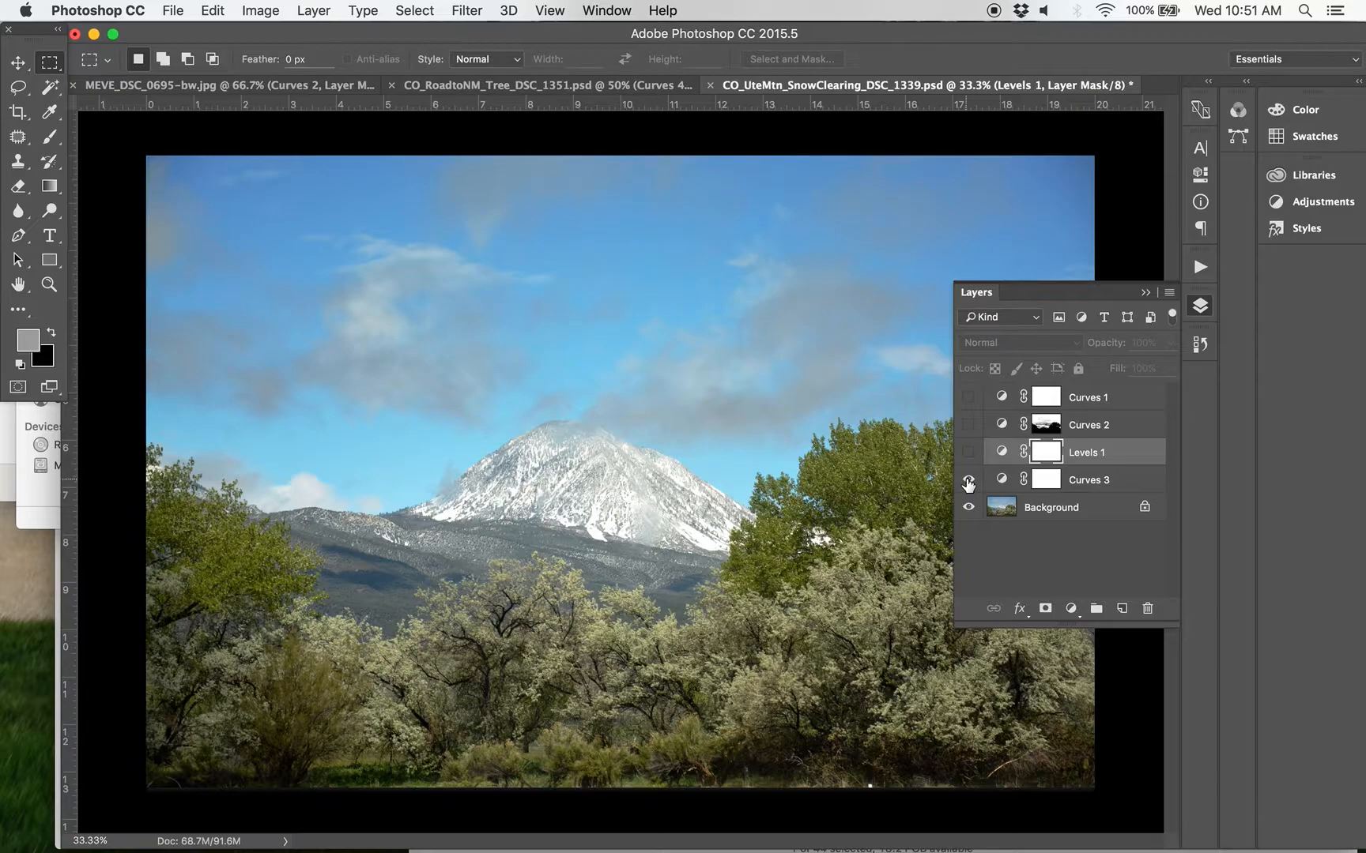
click(967, 480)
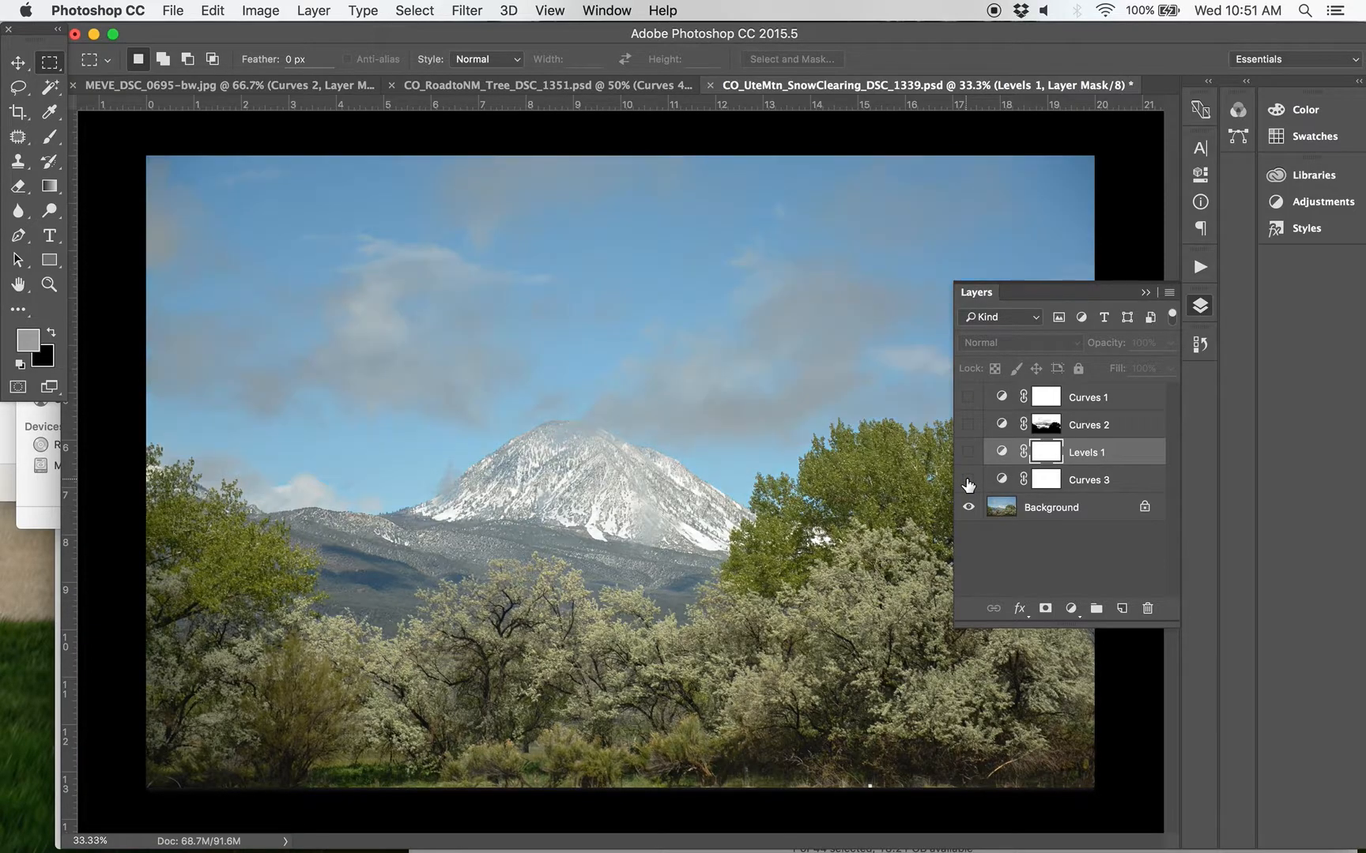
Step: Add a Brightness/Contrast adjustment layer above Levels 1 with the default name, and set its brightness to 6 and contrast to 4
click(313, 11)
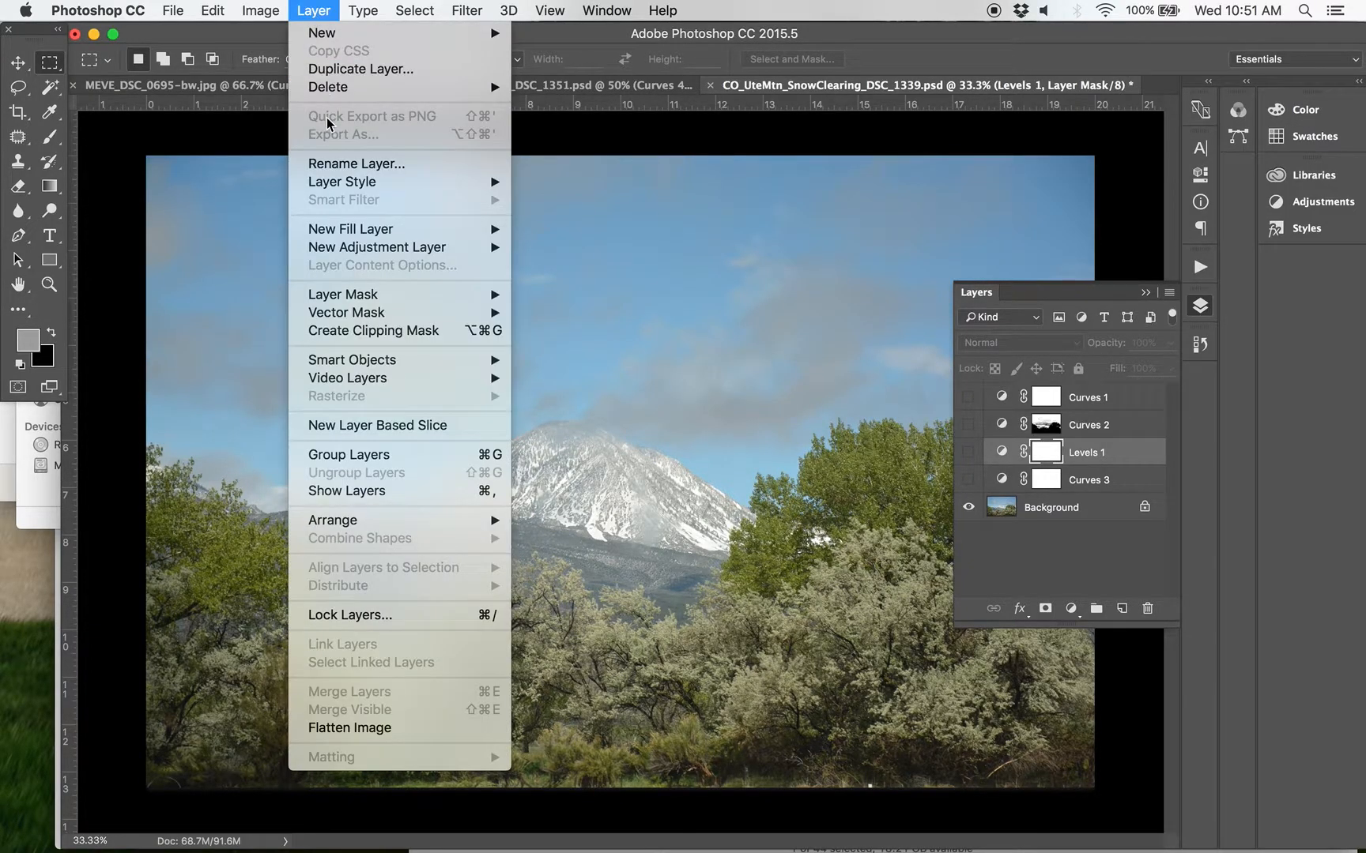
mouse_move(335, 248)
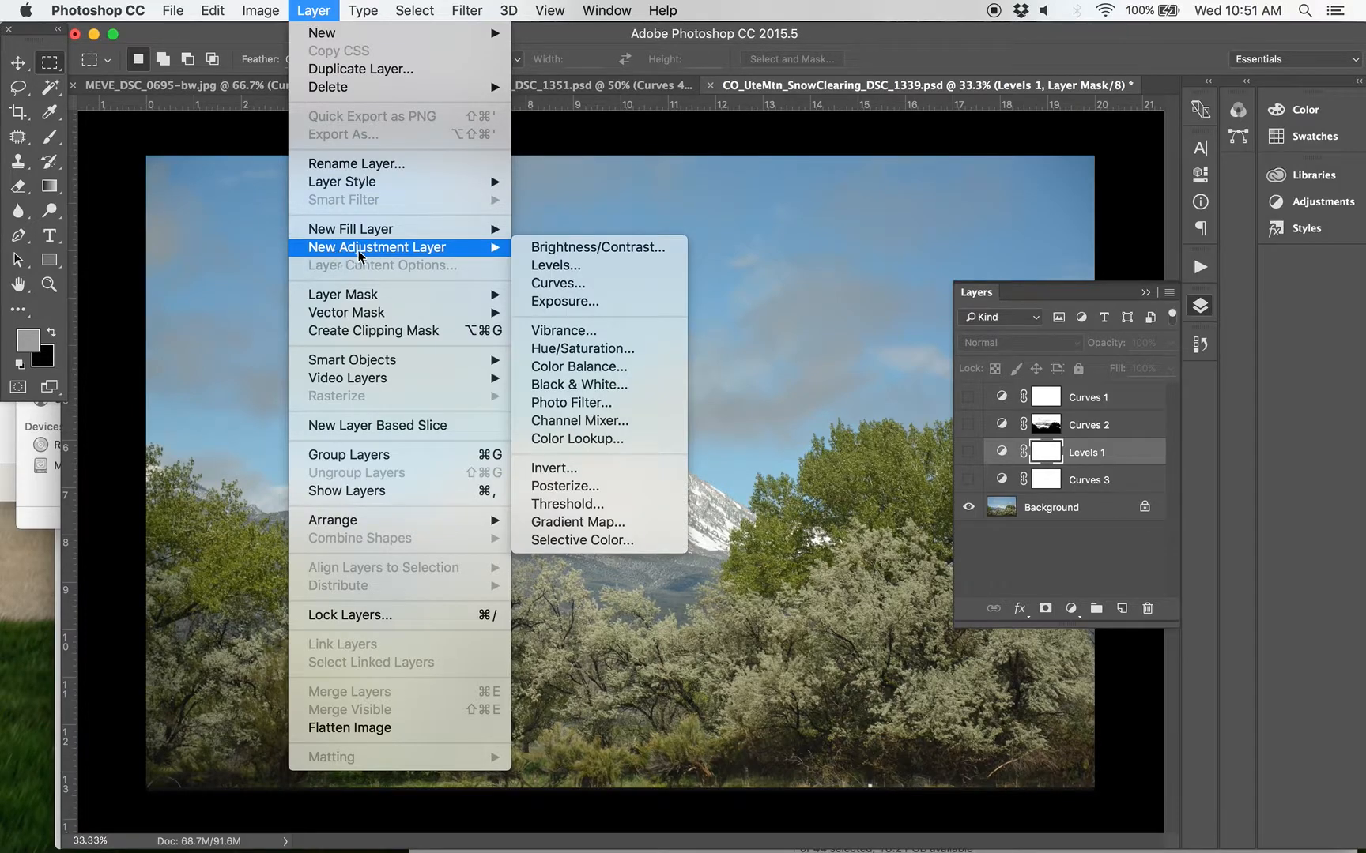
click(549, 248)
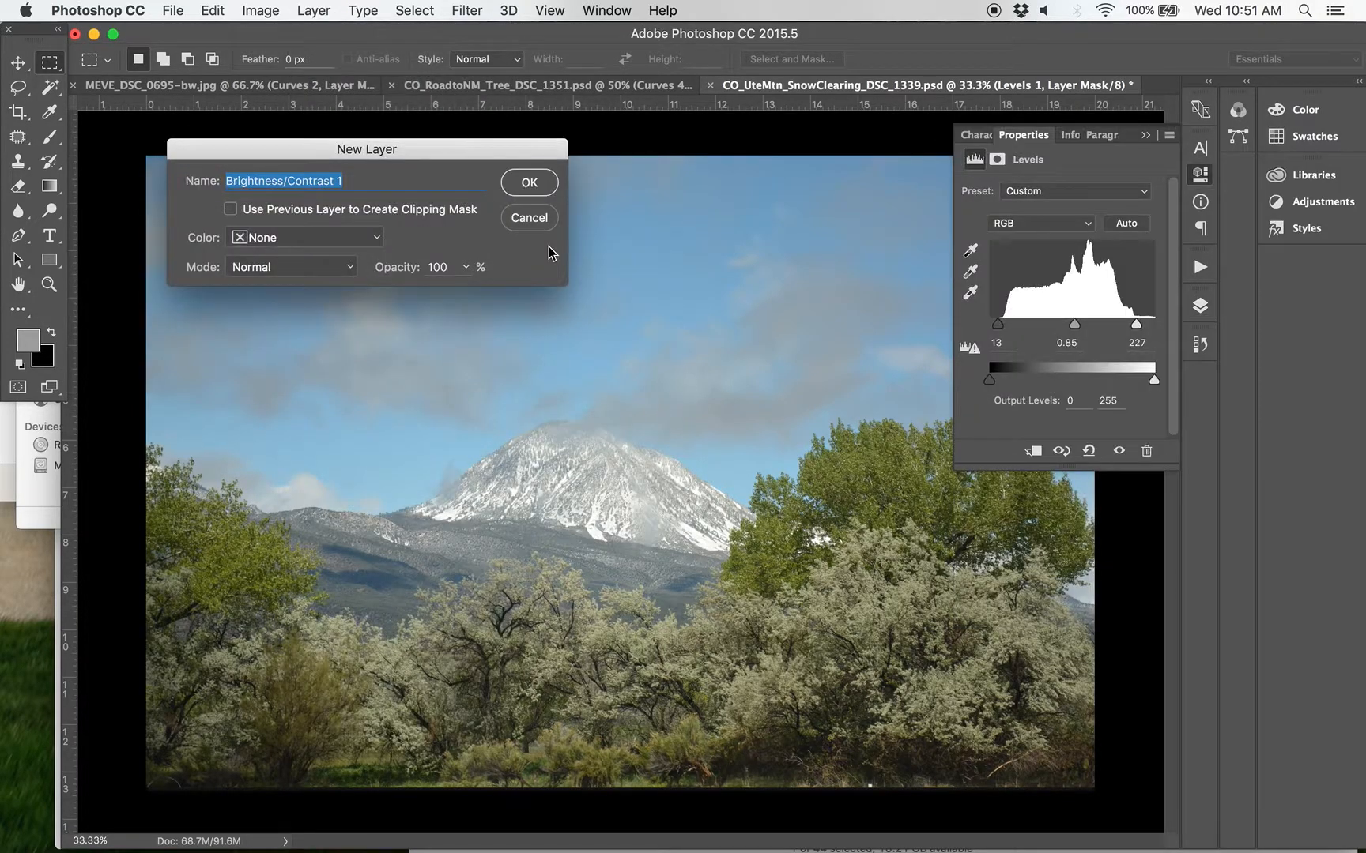
click(529, 183)
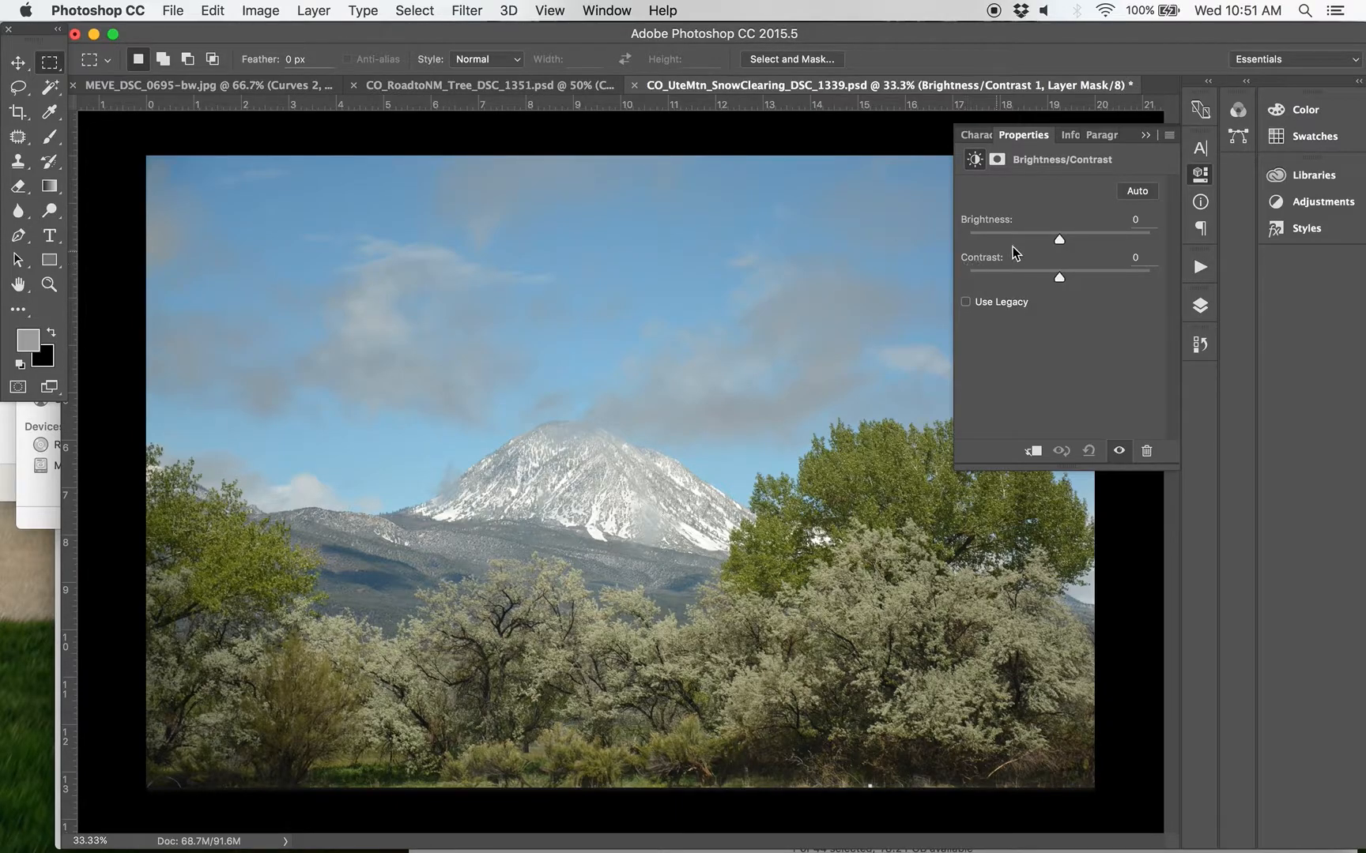
drag(1058, 237, 1063, 282)
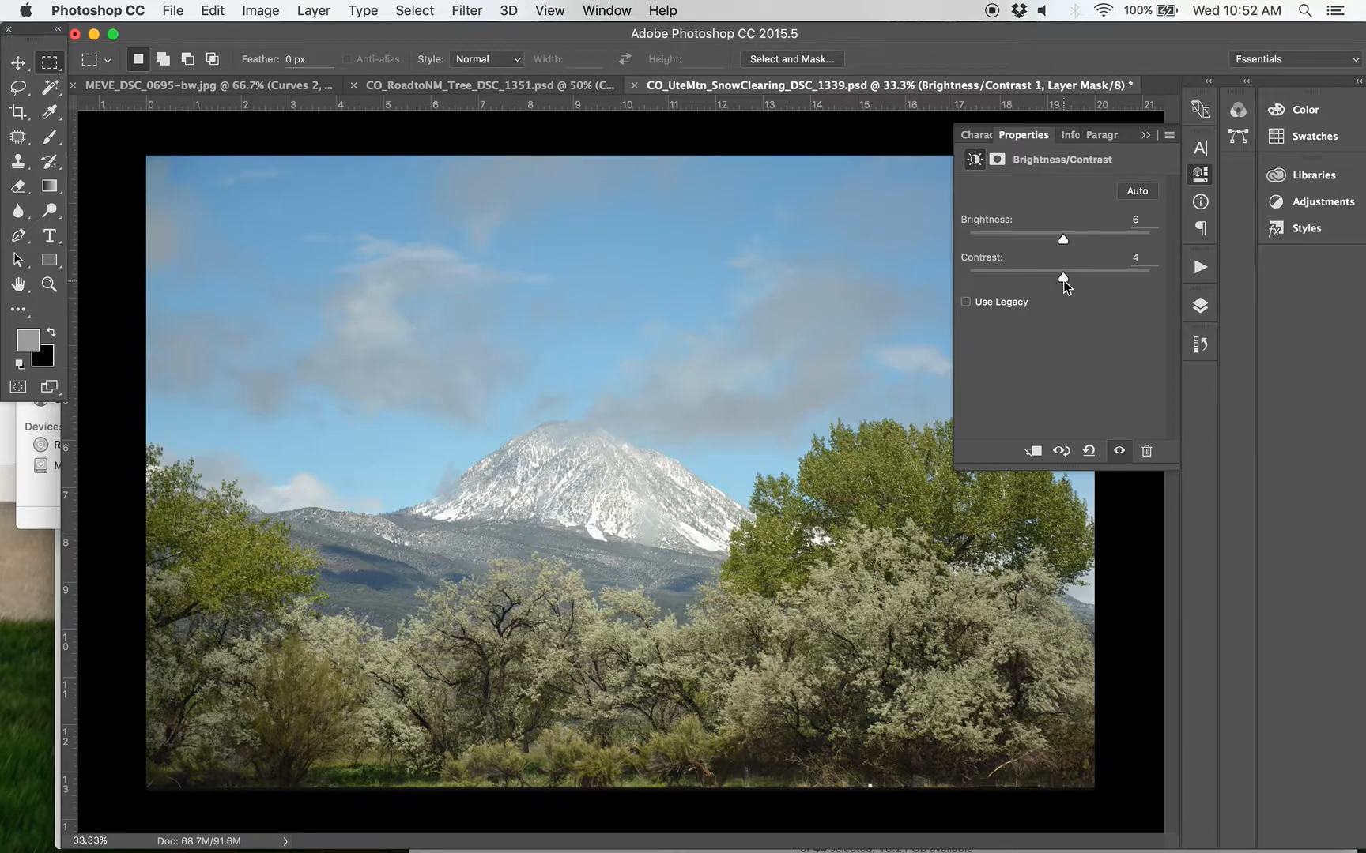
click(1145, 135)
Step: Add an Exposure adjustment layer above the Brightness/Contrast layer with the default name and settings
click(316, 10)
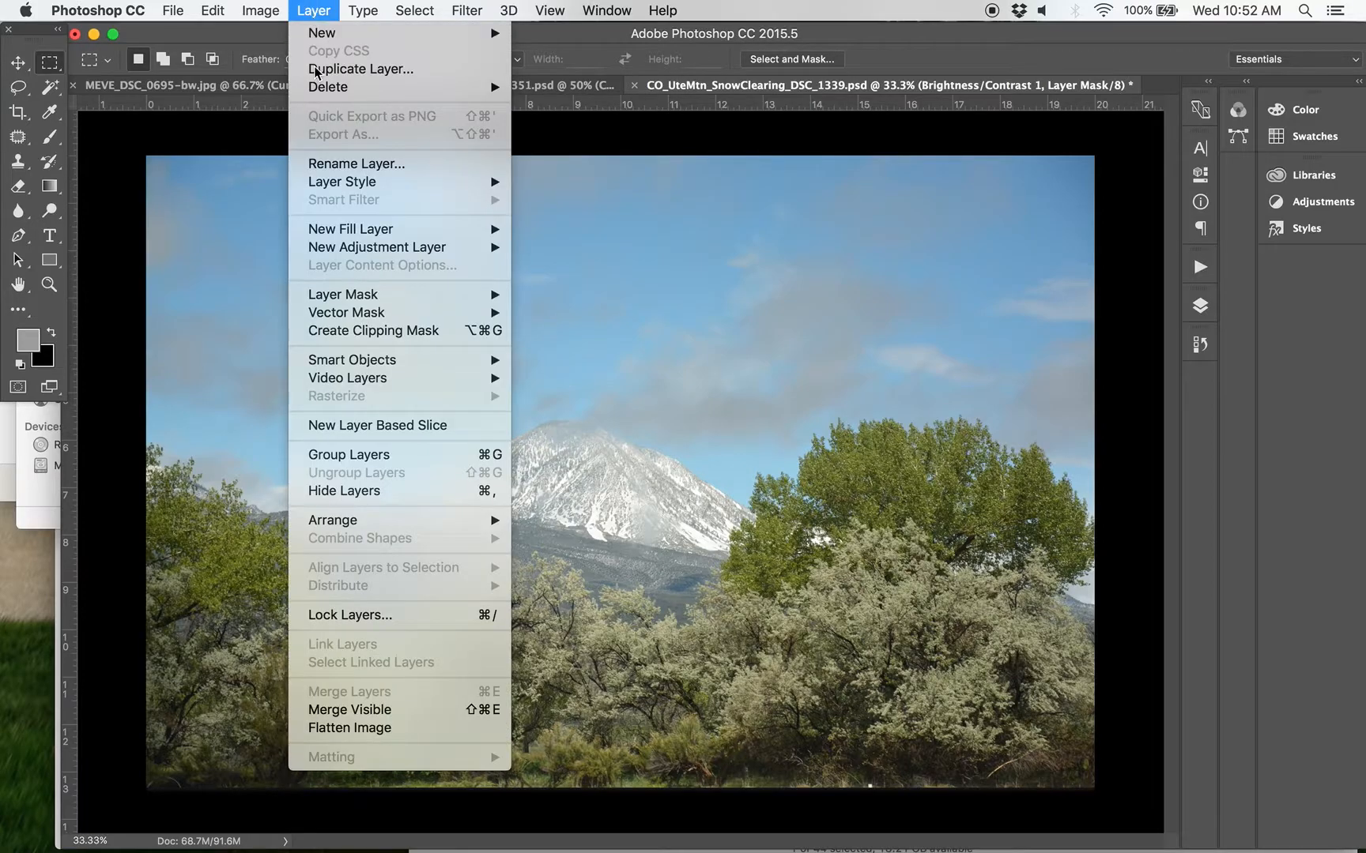
mouse_move(341, 247)
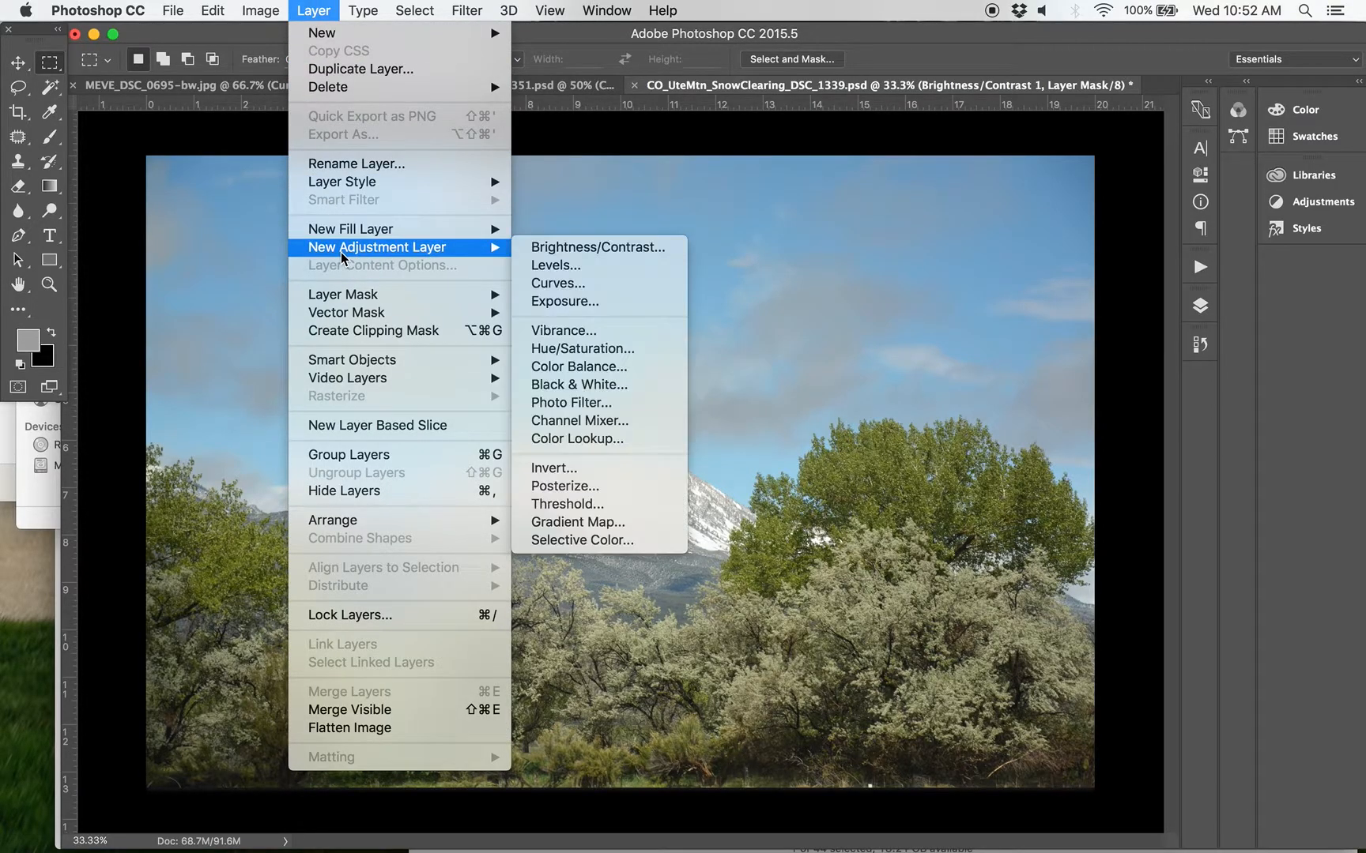
click(579, 302)
click(538, 178)
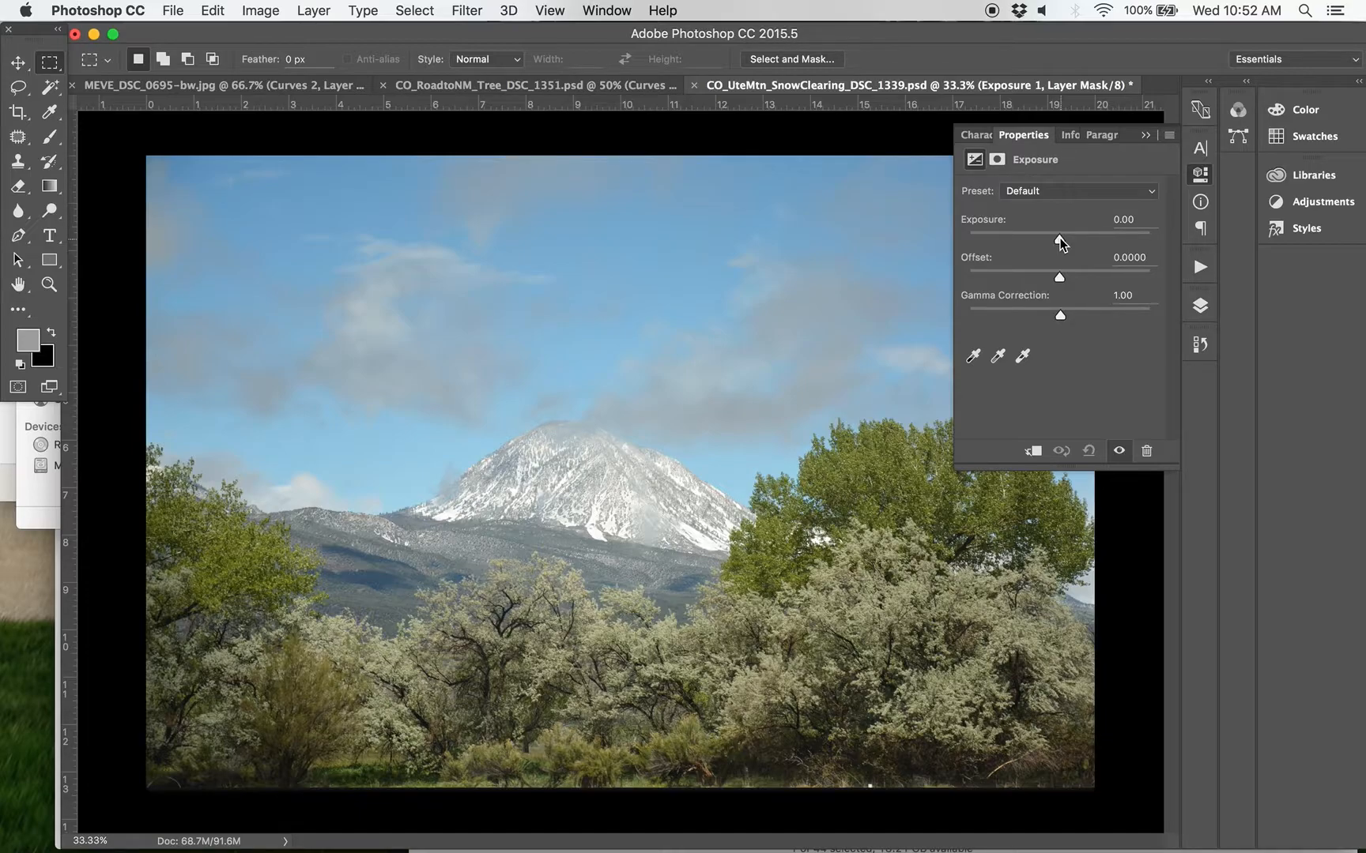
Step: Try Exposure values of +1.39, +0.90 and -1.04, return Exposure to 0.00, and try small Offset changes around -0.0052
drag(1060, 238, 1078, 239)
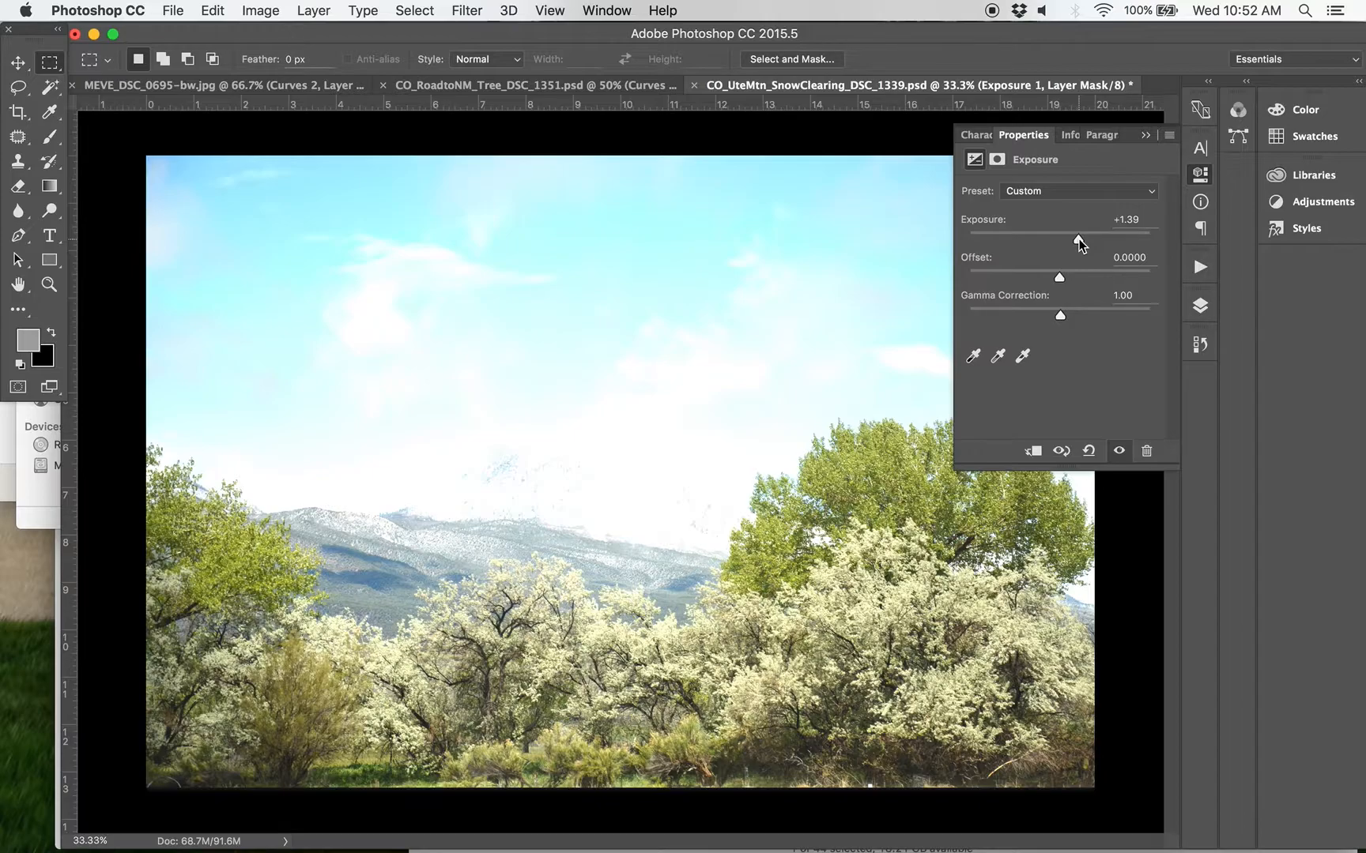
drag(1078, 238, 1070, 240)
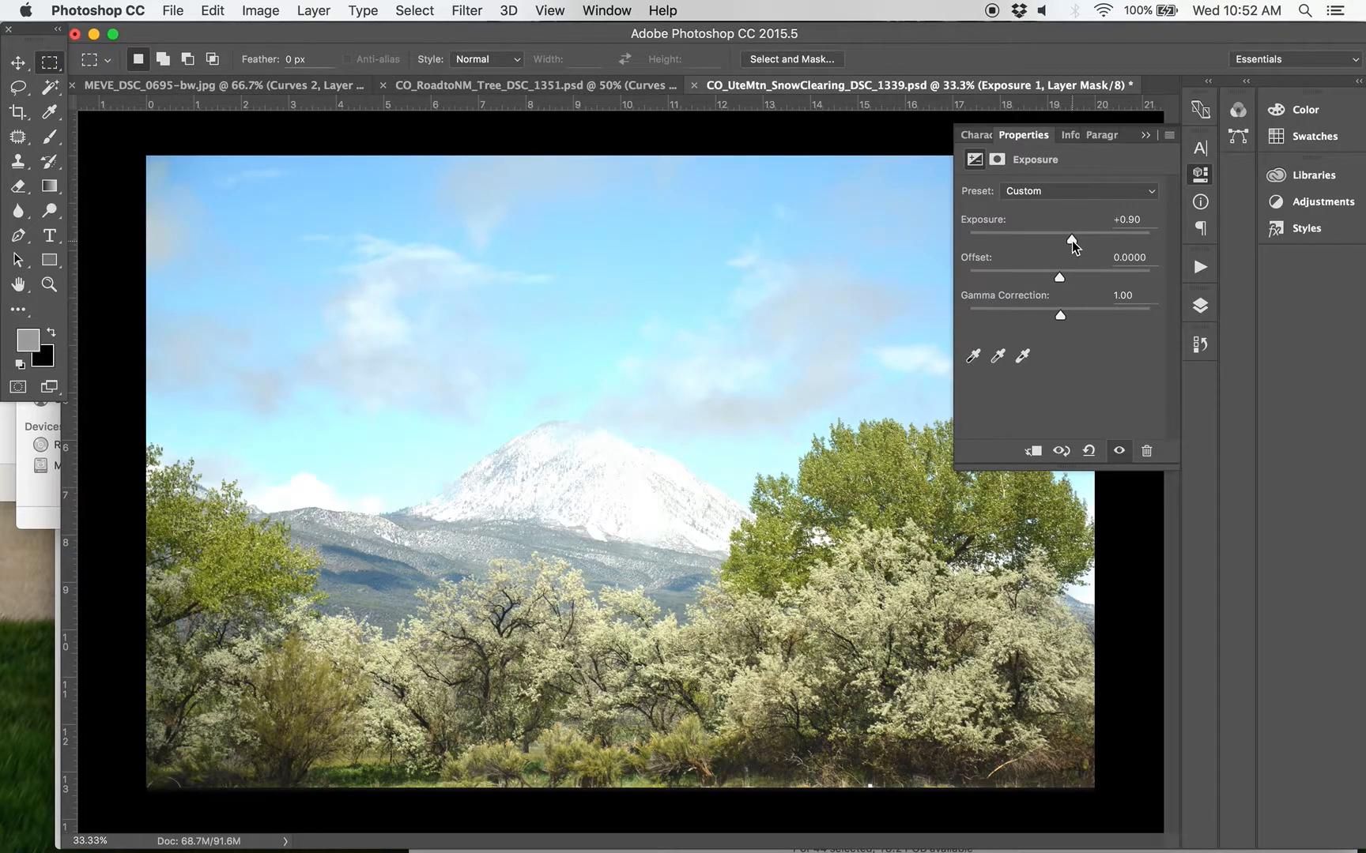
mouse_move(1071, 241)
mouse_down()
mouse_move(1033, 243)
mouse_move(1047, 245)
mouse_up()
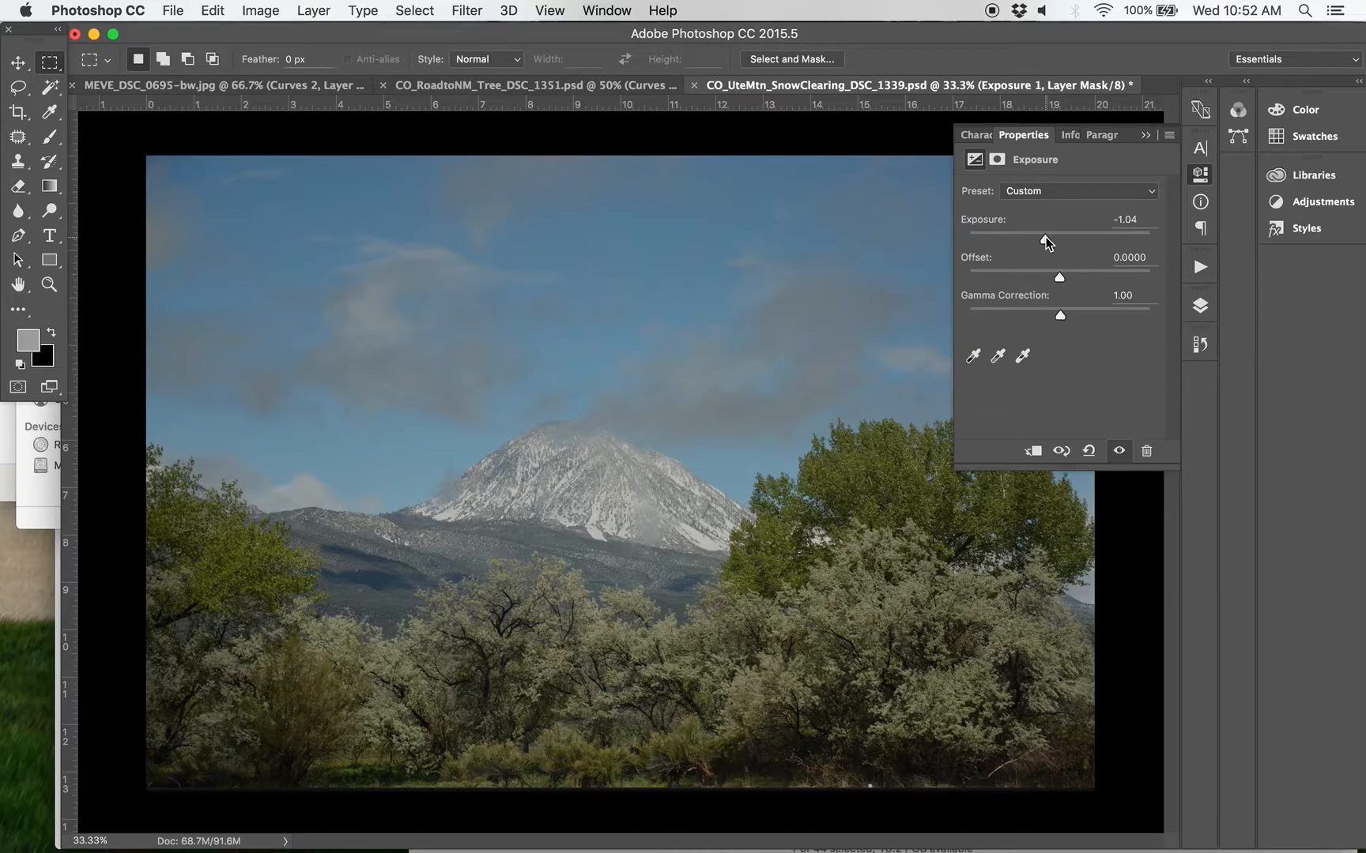
drag(1046, 242, 1060, 238)
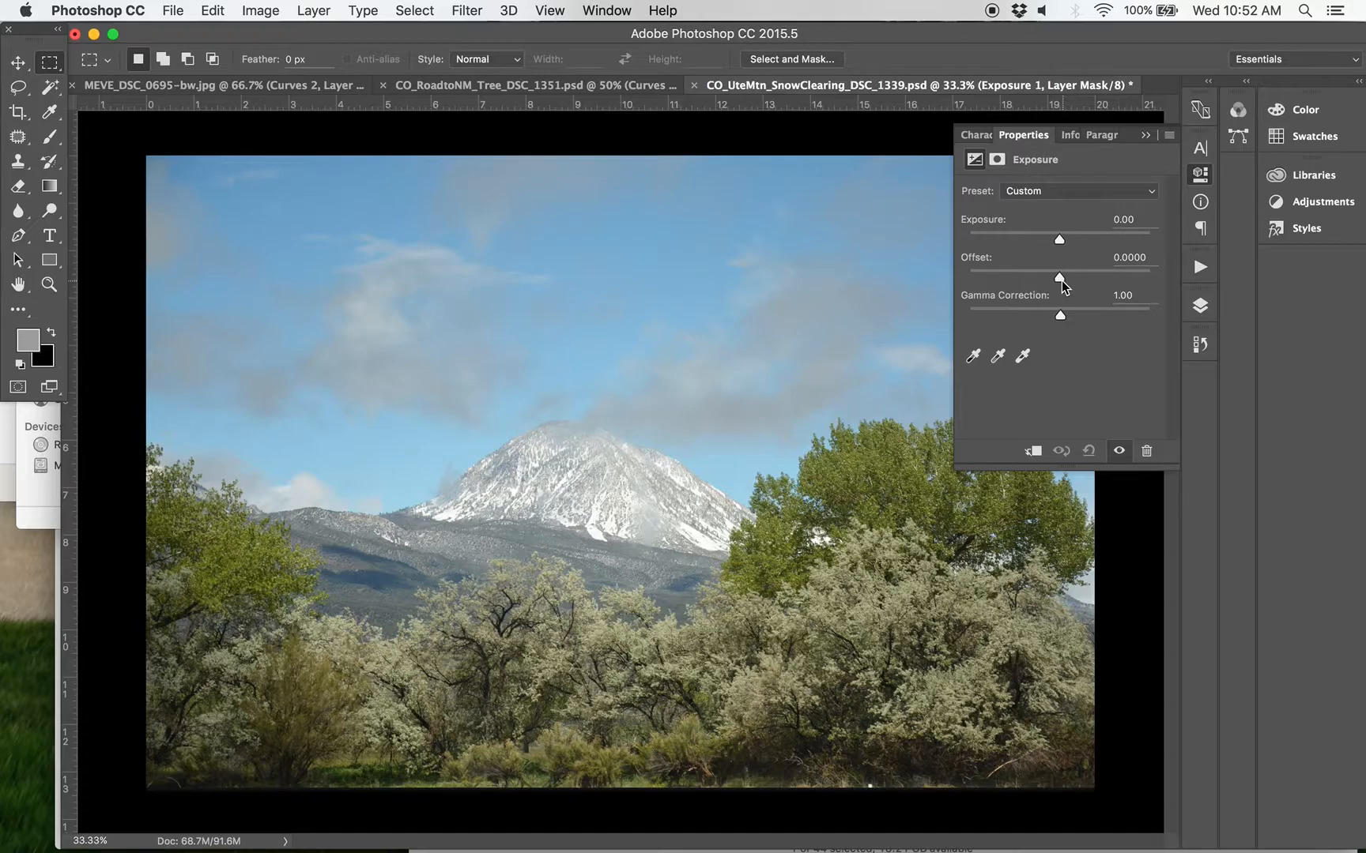
drag(1061, 281, 1046, 279)
mouse_move(1070, 275)
mouse_down()
mouse_move(1081, 272)
mouse_move(1060, 278)
mouse_up()
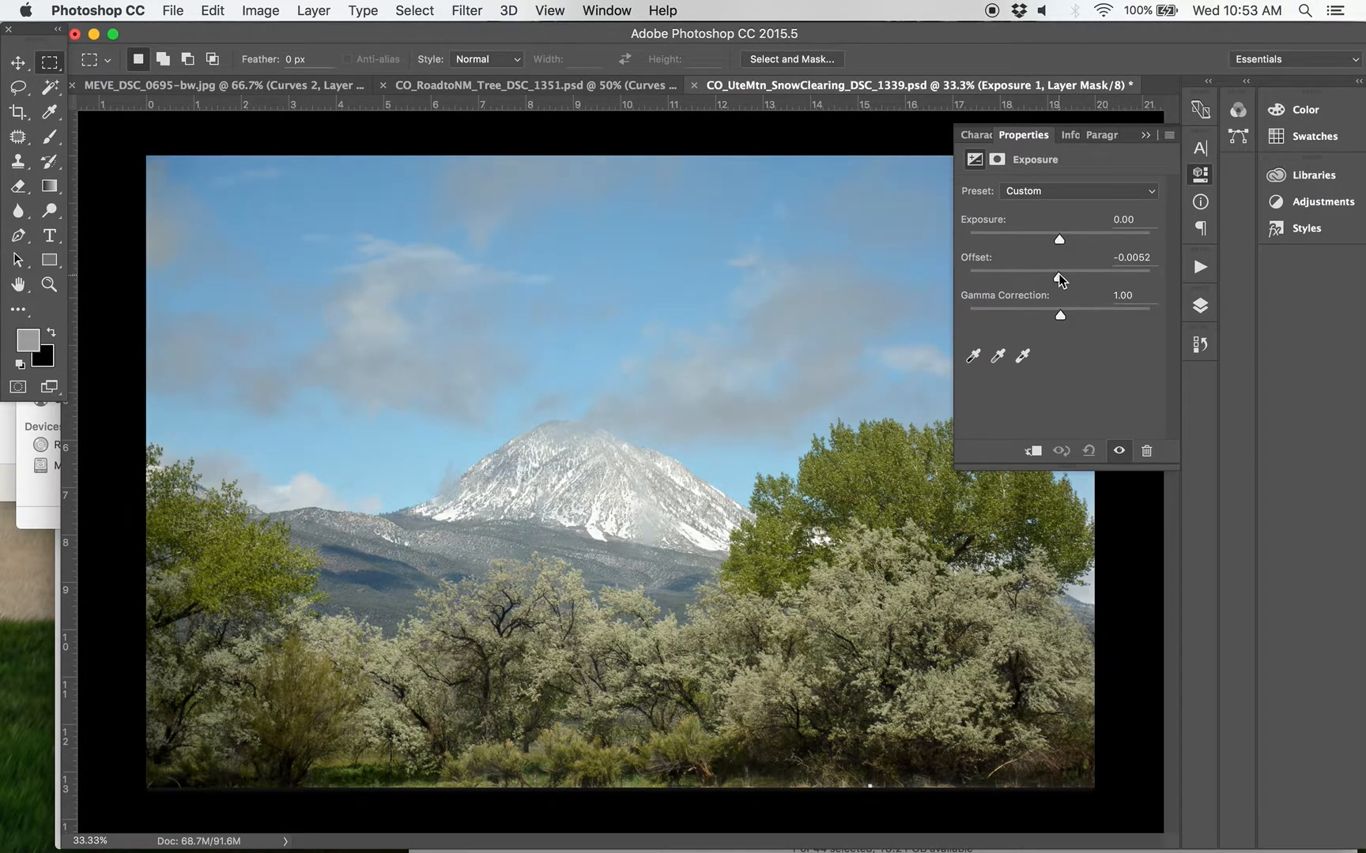
Step: Return the Exposure layer's Offset to 0.0000 and set Gamma Correction to 0.88, trying 0.83 and 1.18 on the way
drag(1058, 274, 1071, 317)
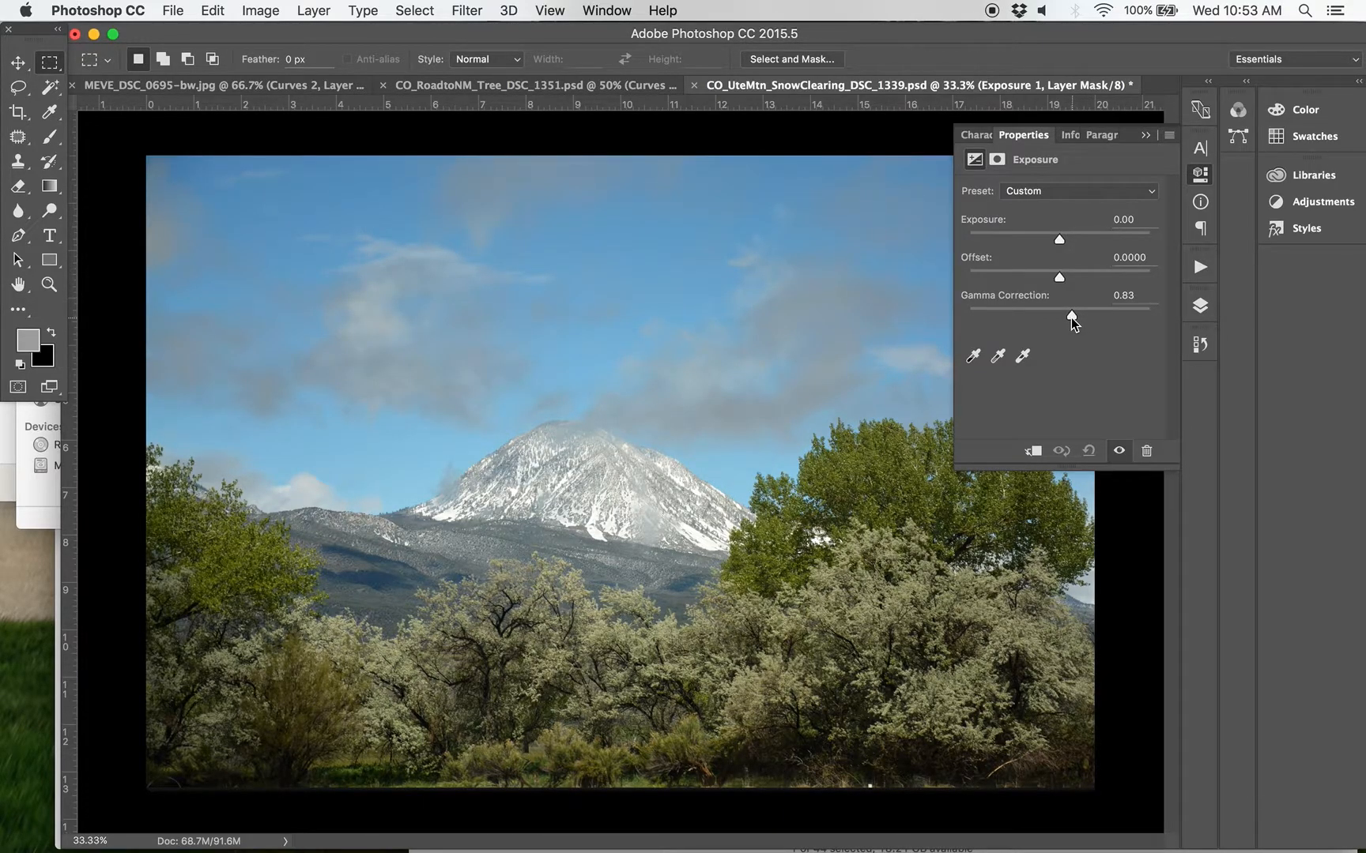
mouse_move(1071, 317)
mouse_down()
mouse_move(1094, 314)
mouse_move(1051, 320)
mouse_up()
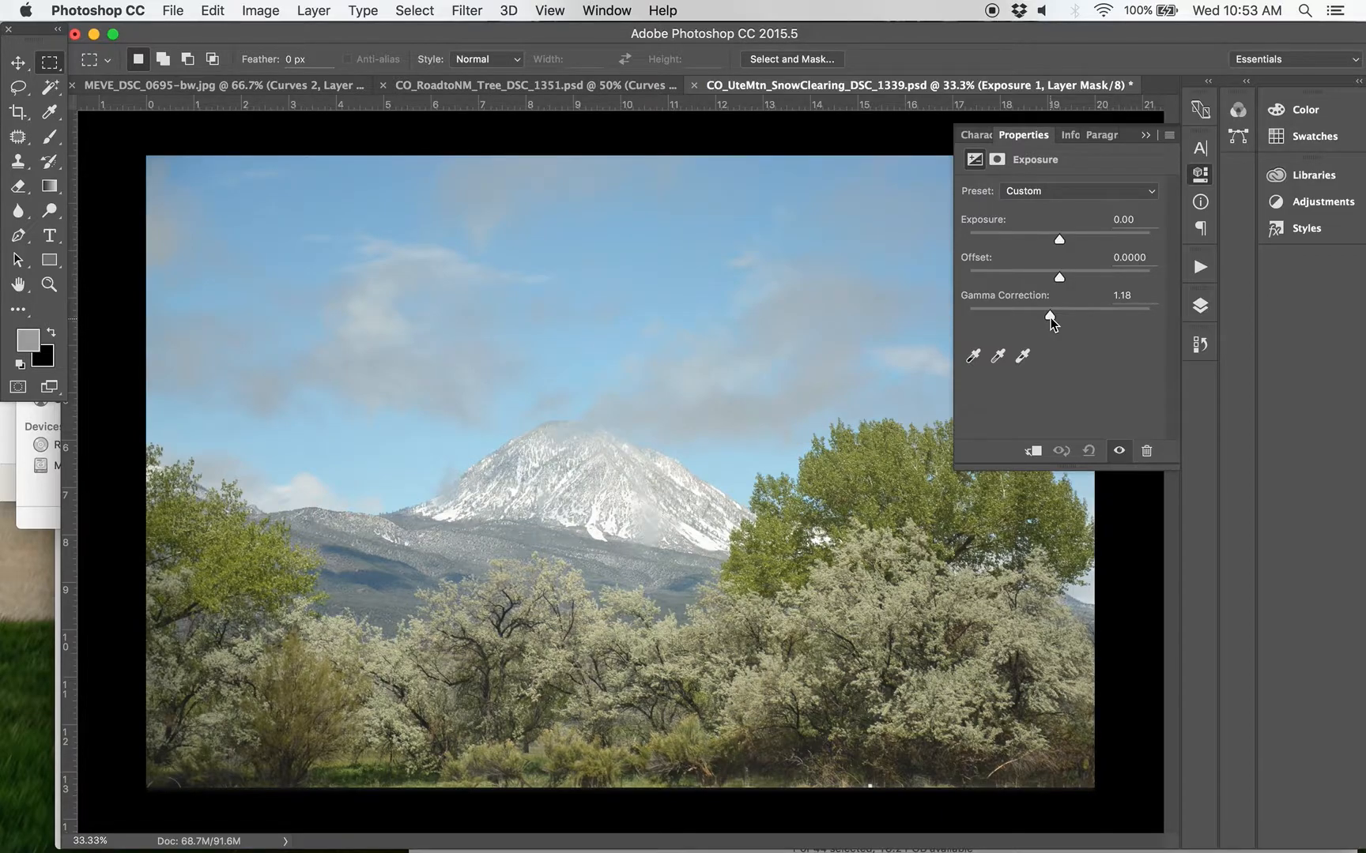
drag(1051, 318, 1059, 316)
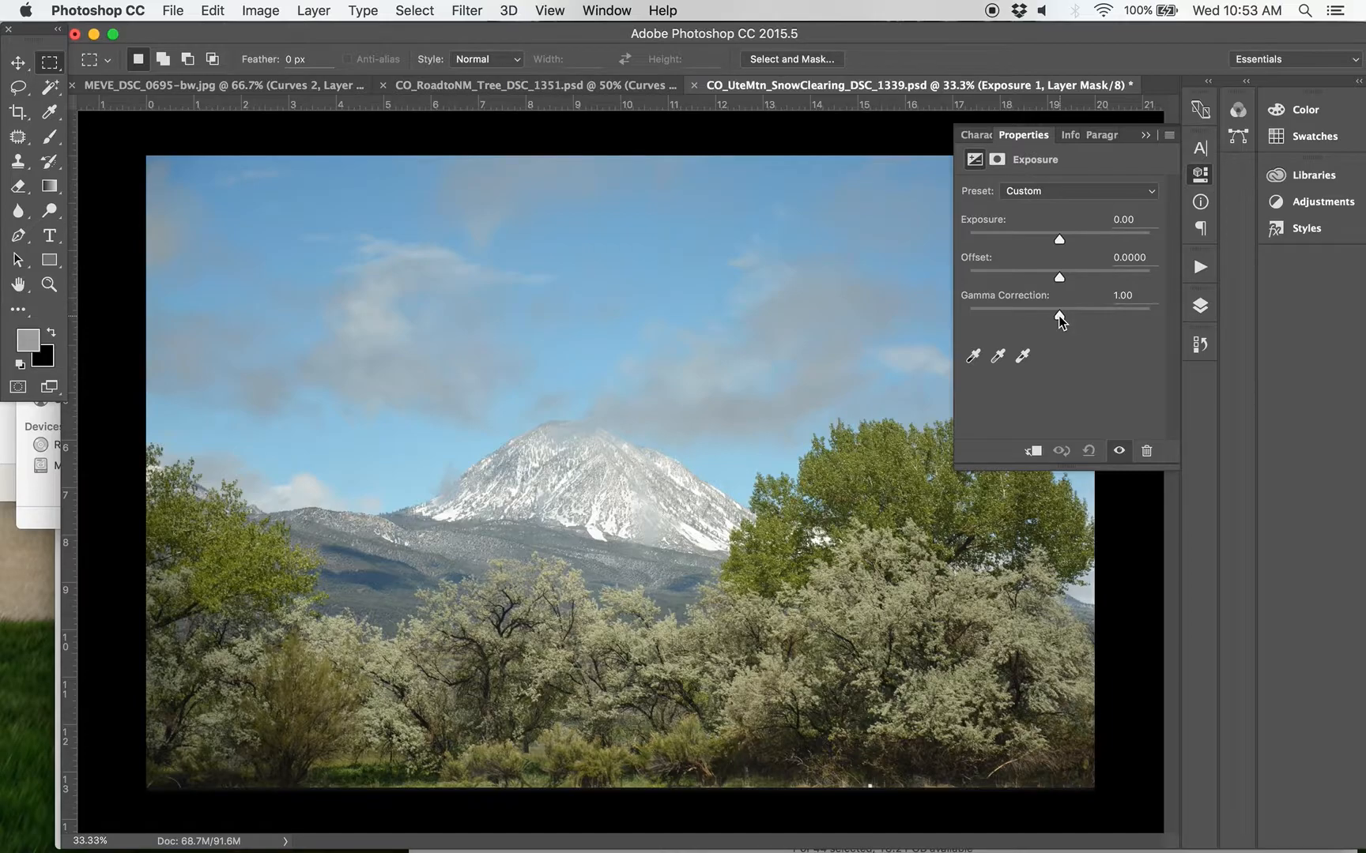
drag(1058, 316, 1063, 317)
drag(1066, 317, 1067, 319)
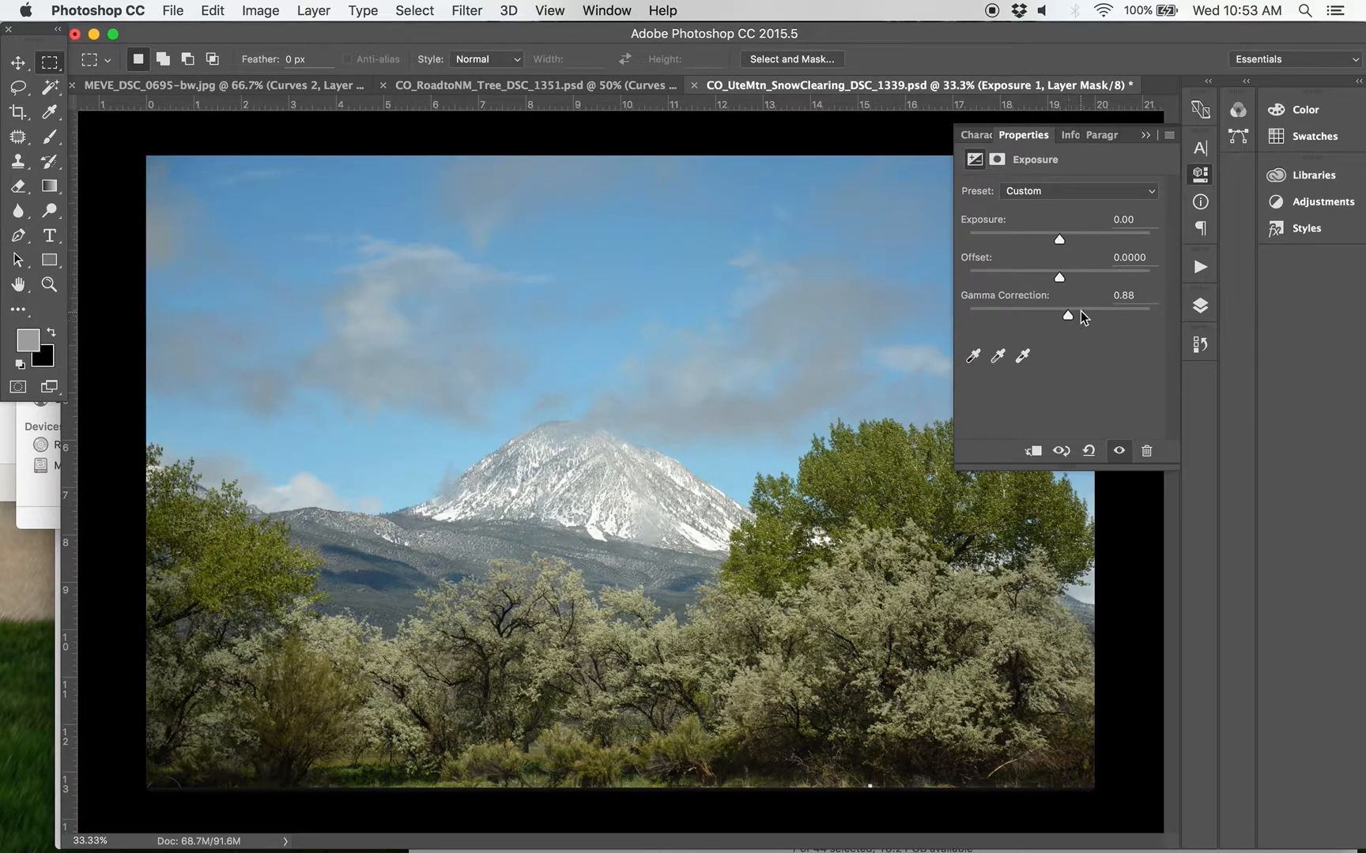
click(1151, 136)
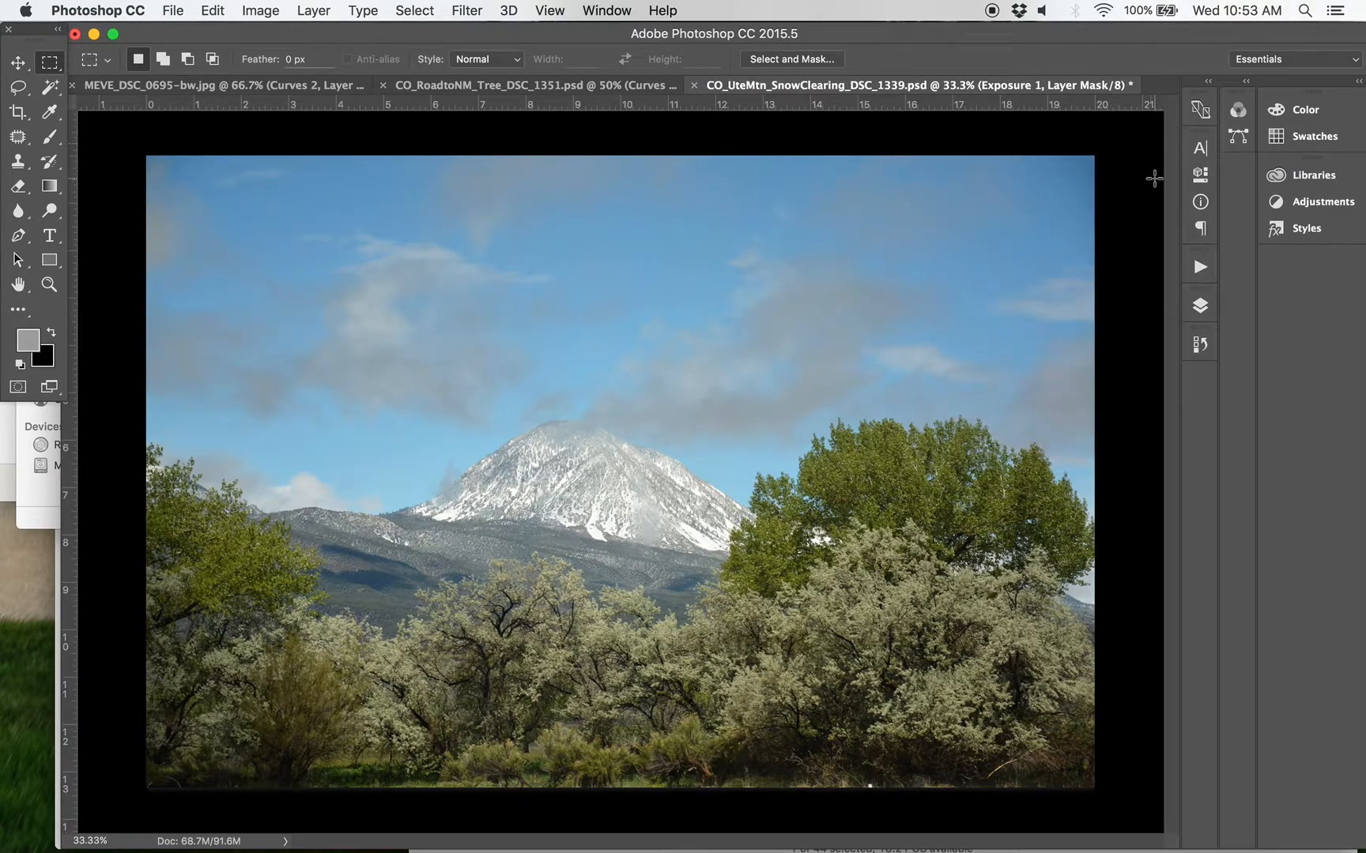
Step: Toggle the Exposure 1 and Brightness/Contrast layers' visibility to compare them with the original photo, leaving both hidden
click(1199, 305)
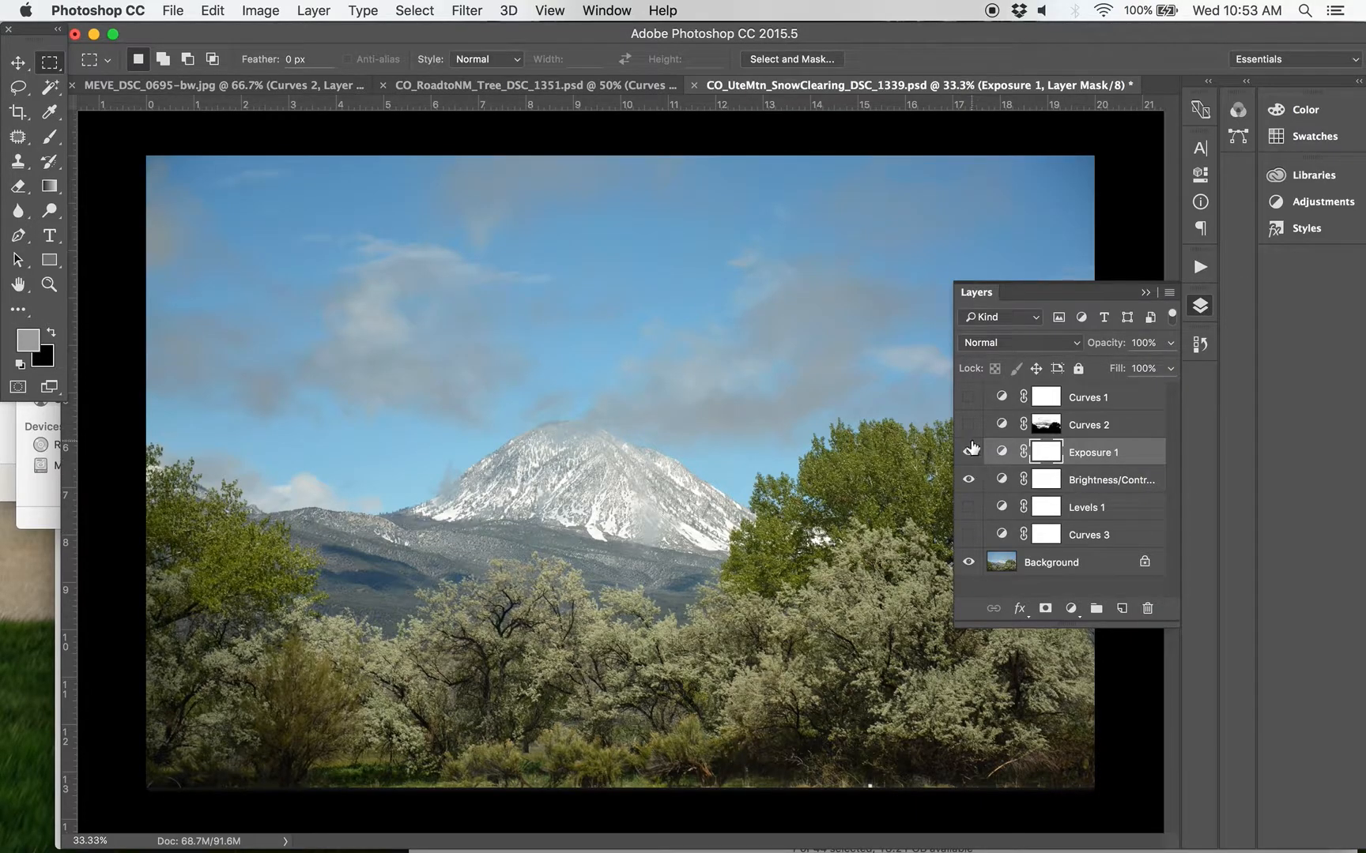
click(968, 452)
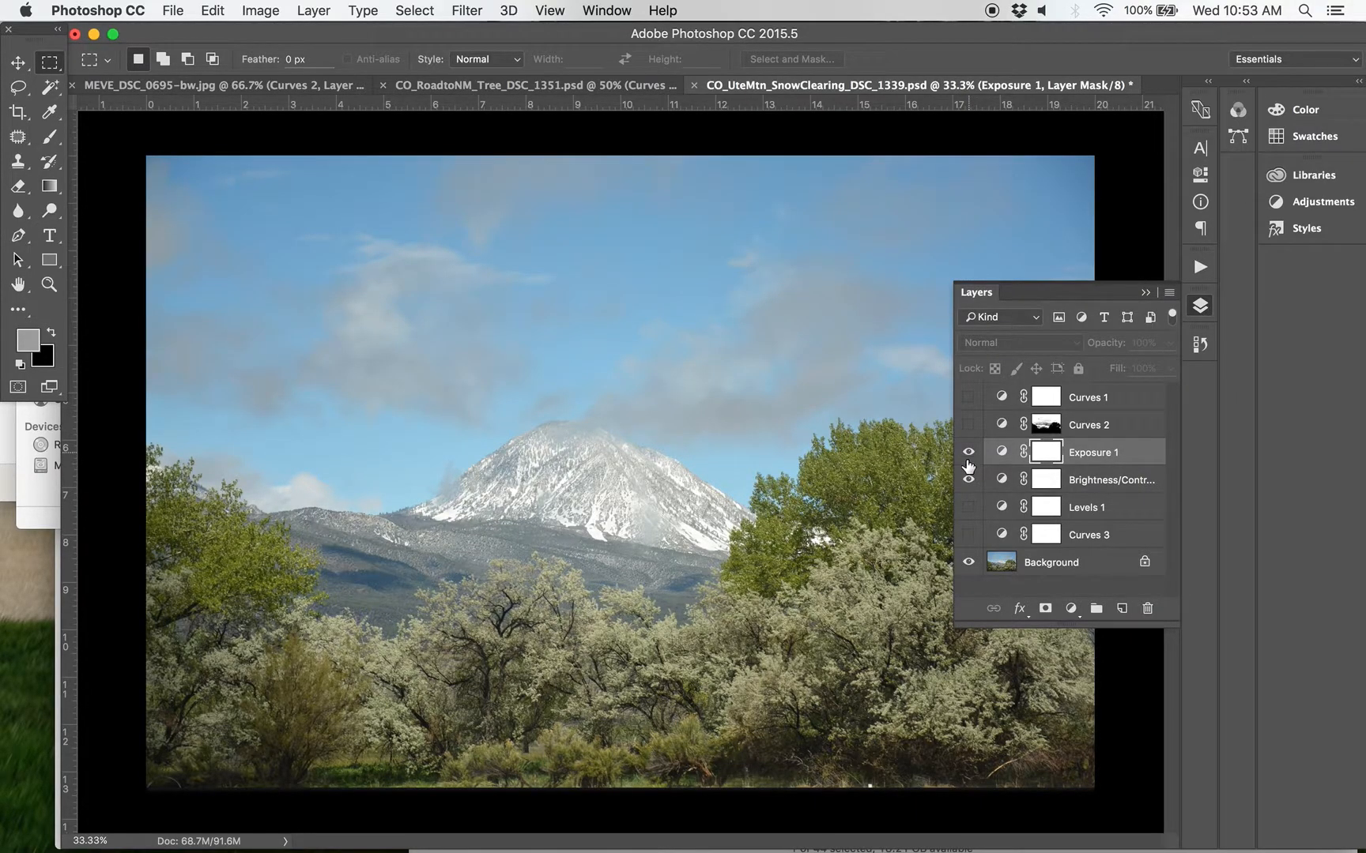
click(968, 453)
click(968, 479)
click(969, 455)
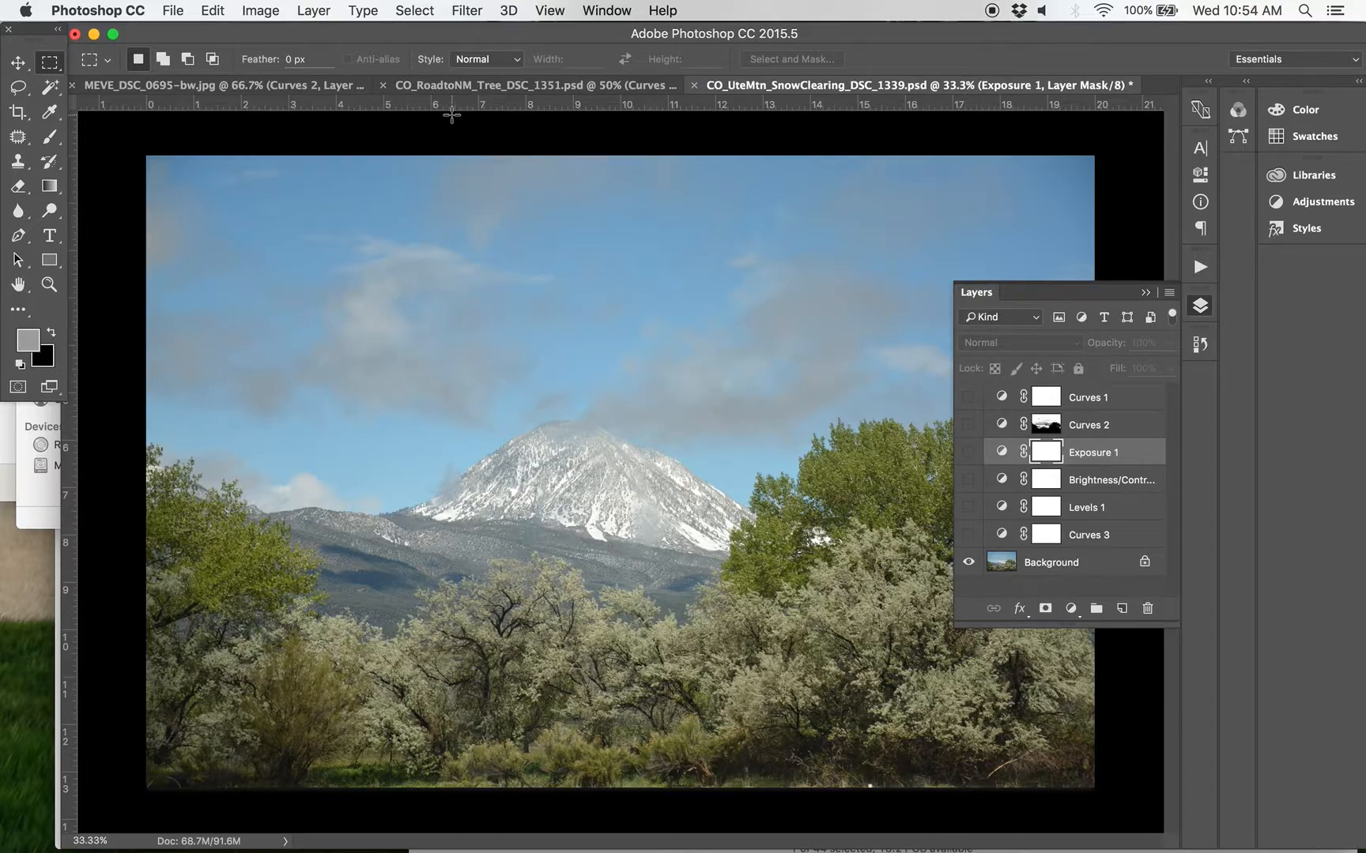
Step: Open the Save As dialog for the layered mountain photo
click(173, 10)
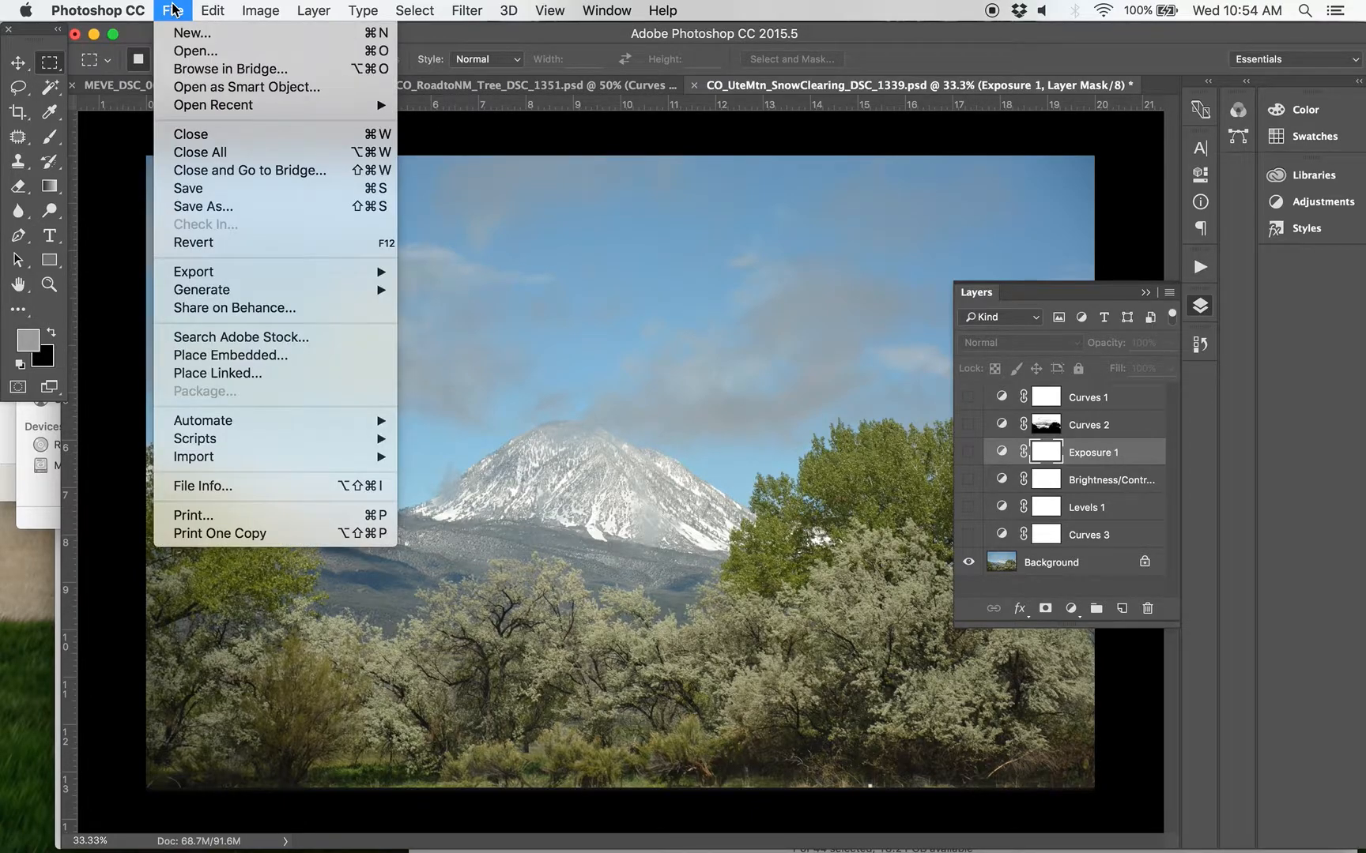
click(196, 207)
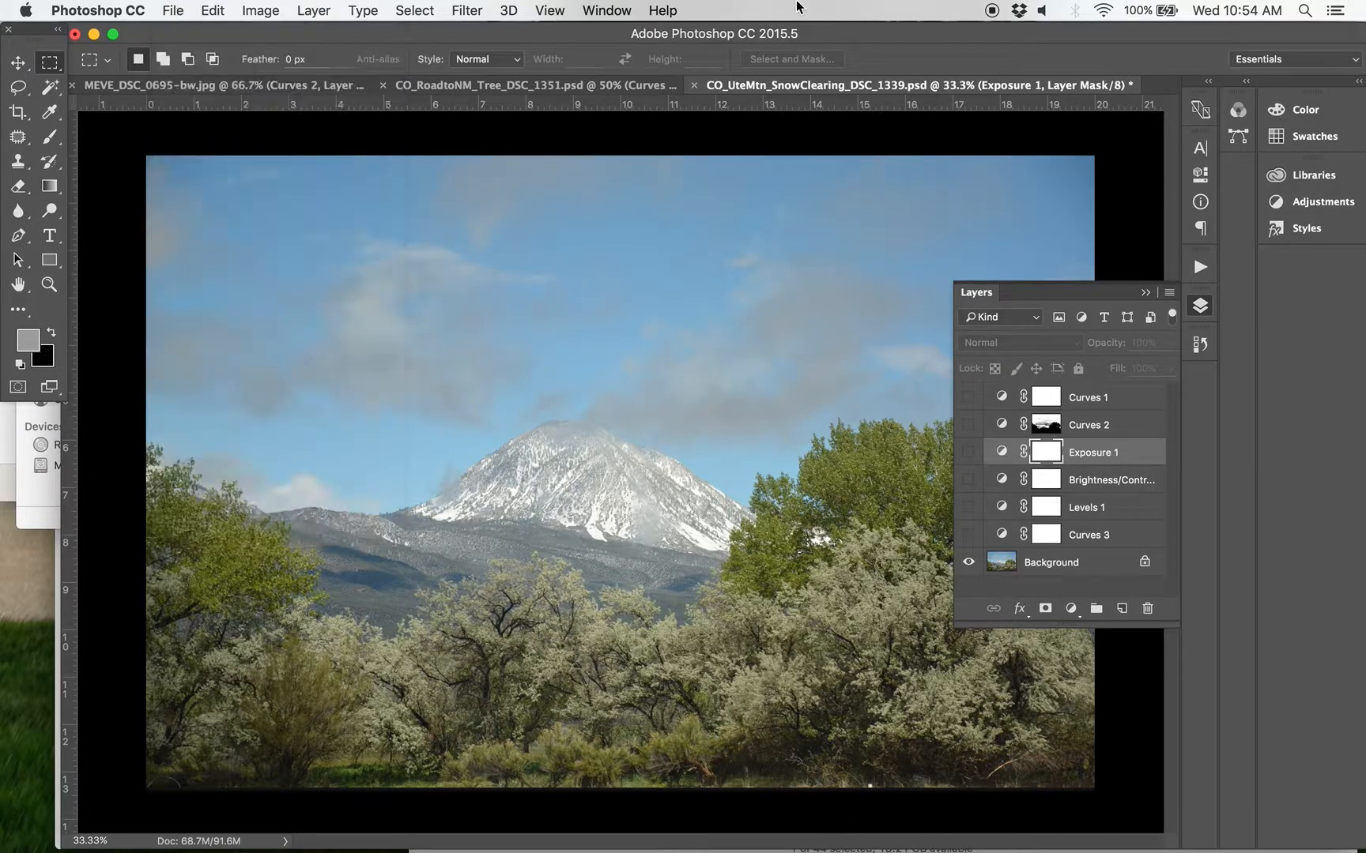